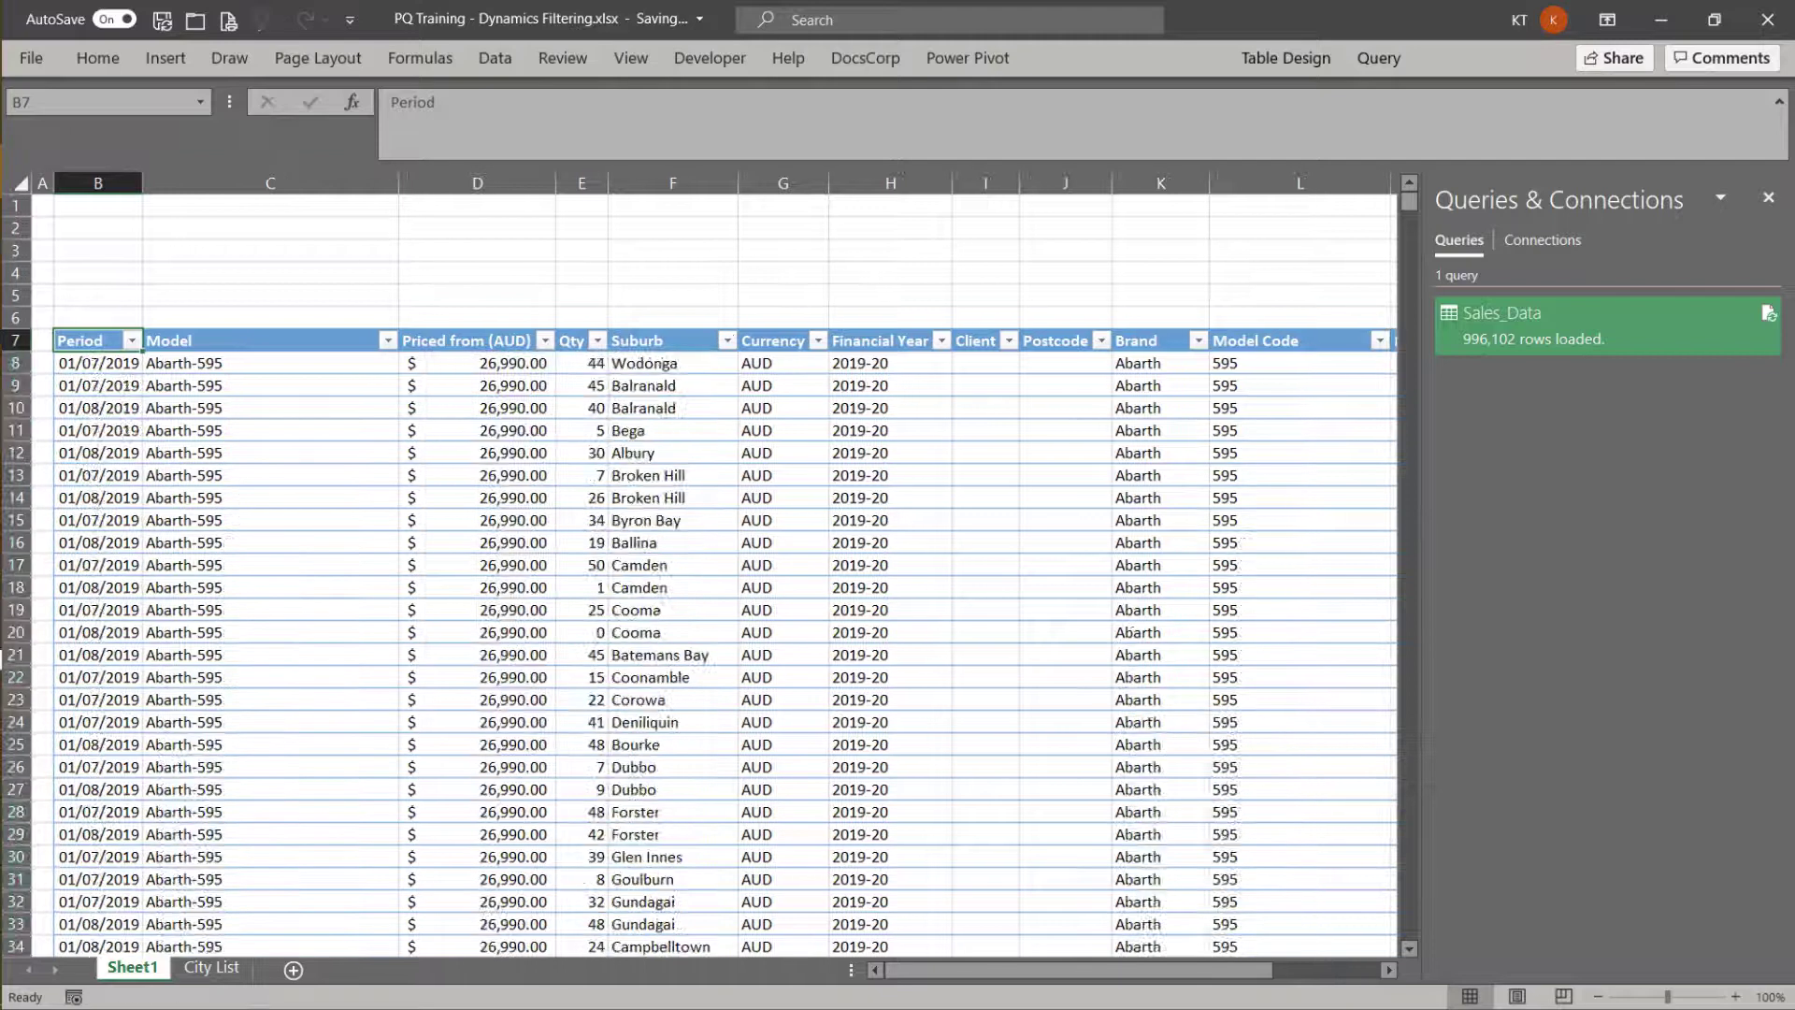
# Filter the Sales_Data query's Suburb column to Armidale in the Power Query Editor and load the result to the worksheet
pyautogui.hotkey('alt', 'a')
pyautogui.press('p')
pyautogui.press('n')
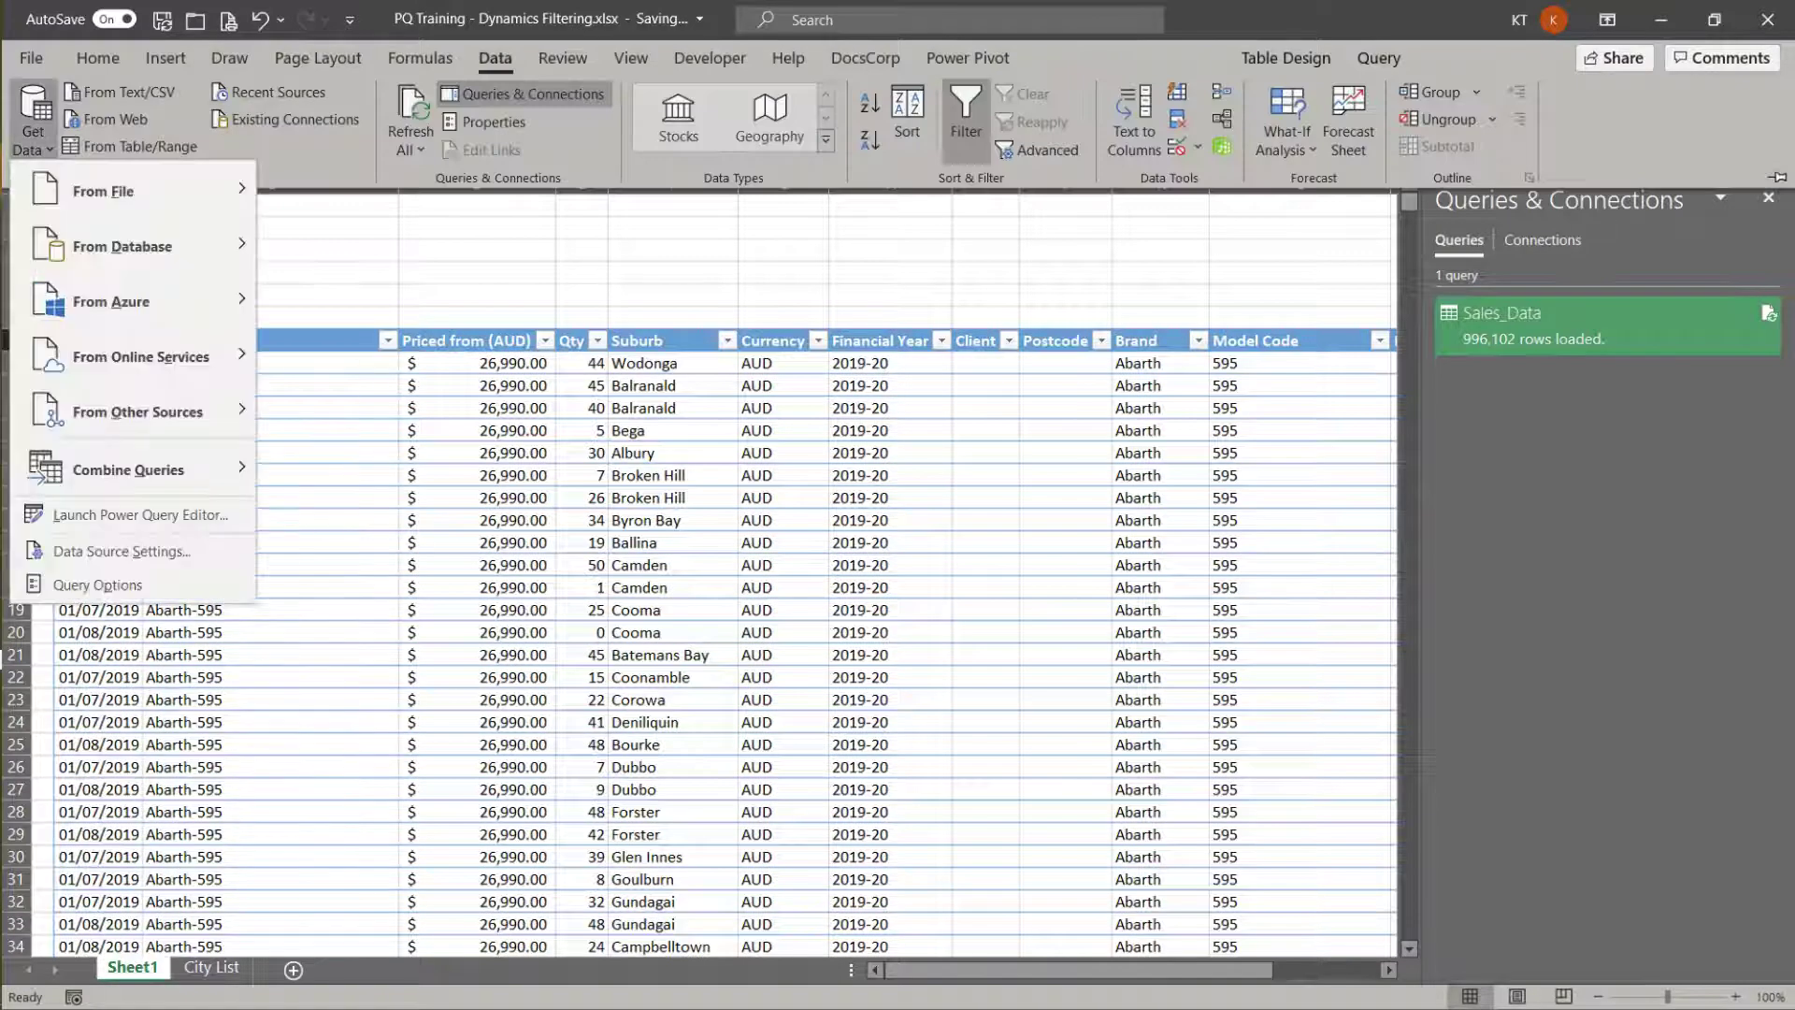
pyautogui.click(140, 514)
pyautogui.click(1183, 222)
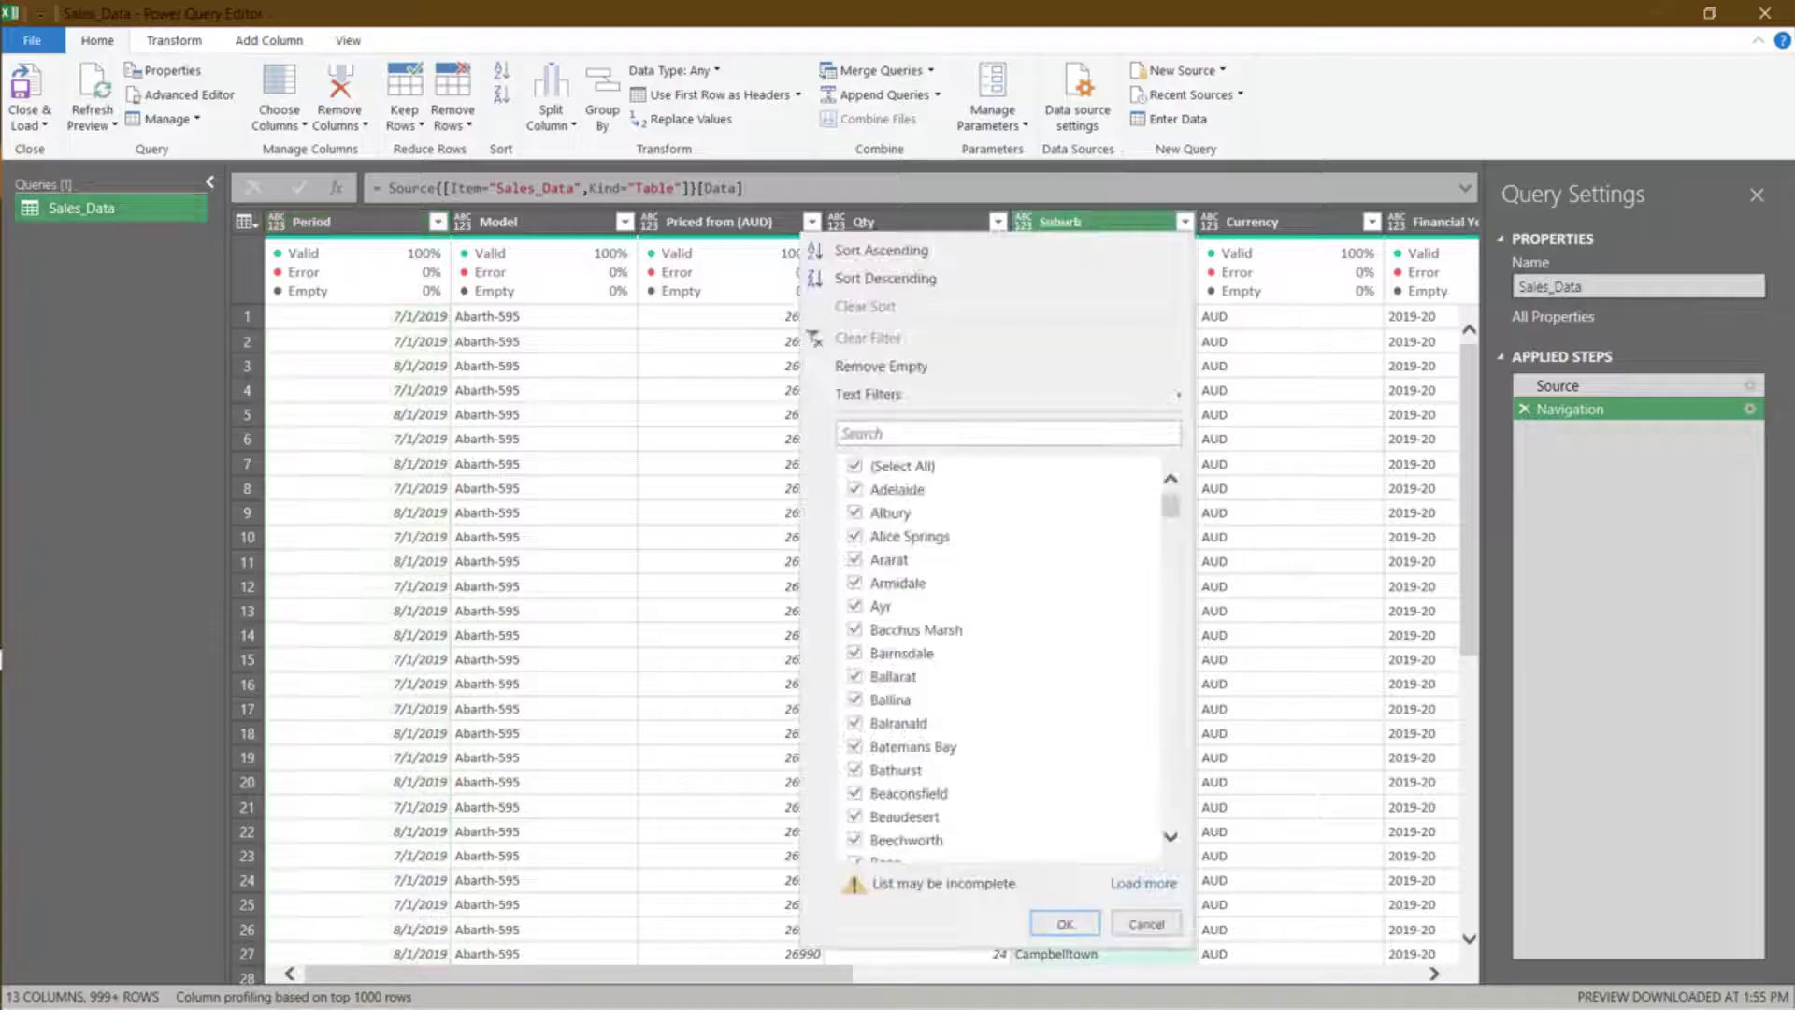
pyautogui.click(854, 466)
pyautogui.click(854, 582)
pyautogui.click(1063, 923)
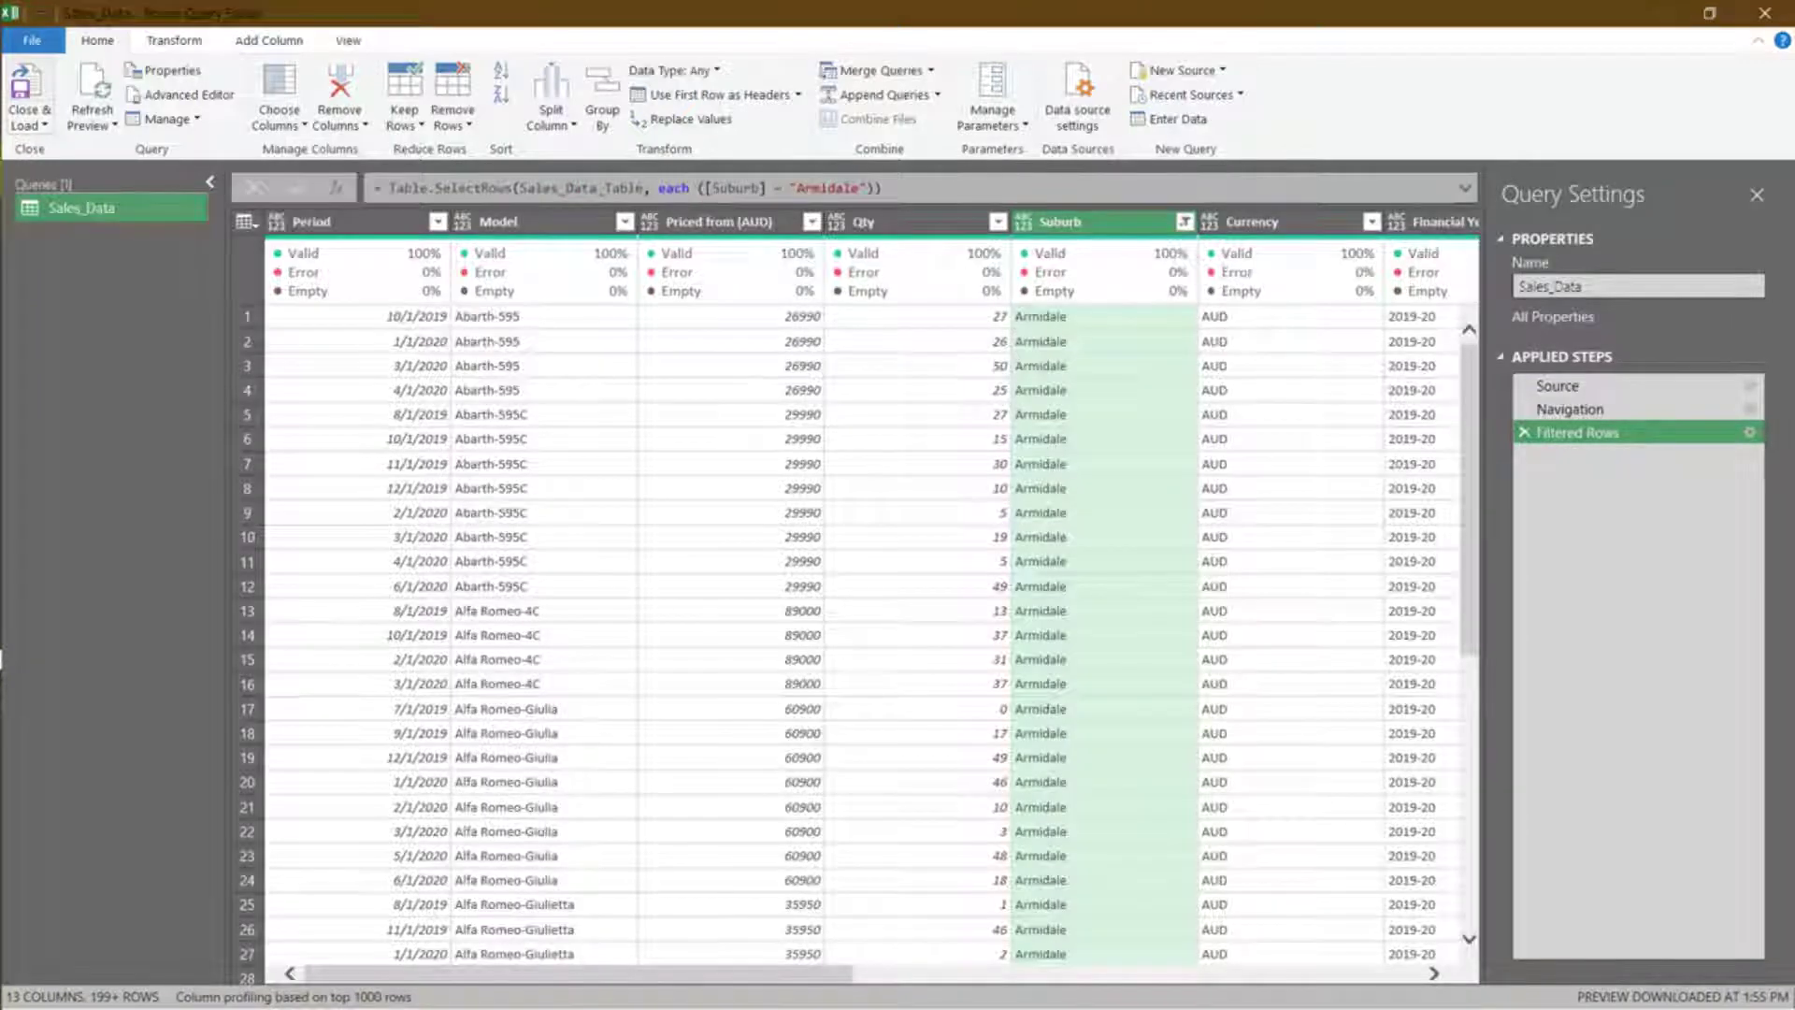
pyautogui.click(27, 91)
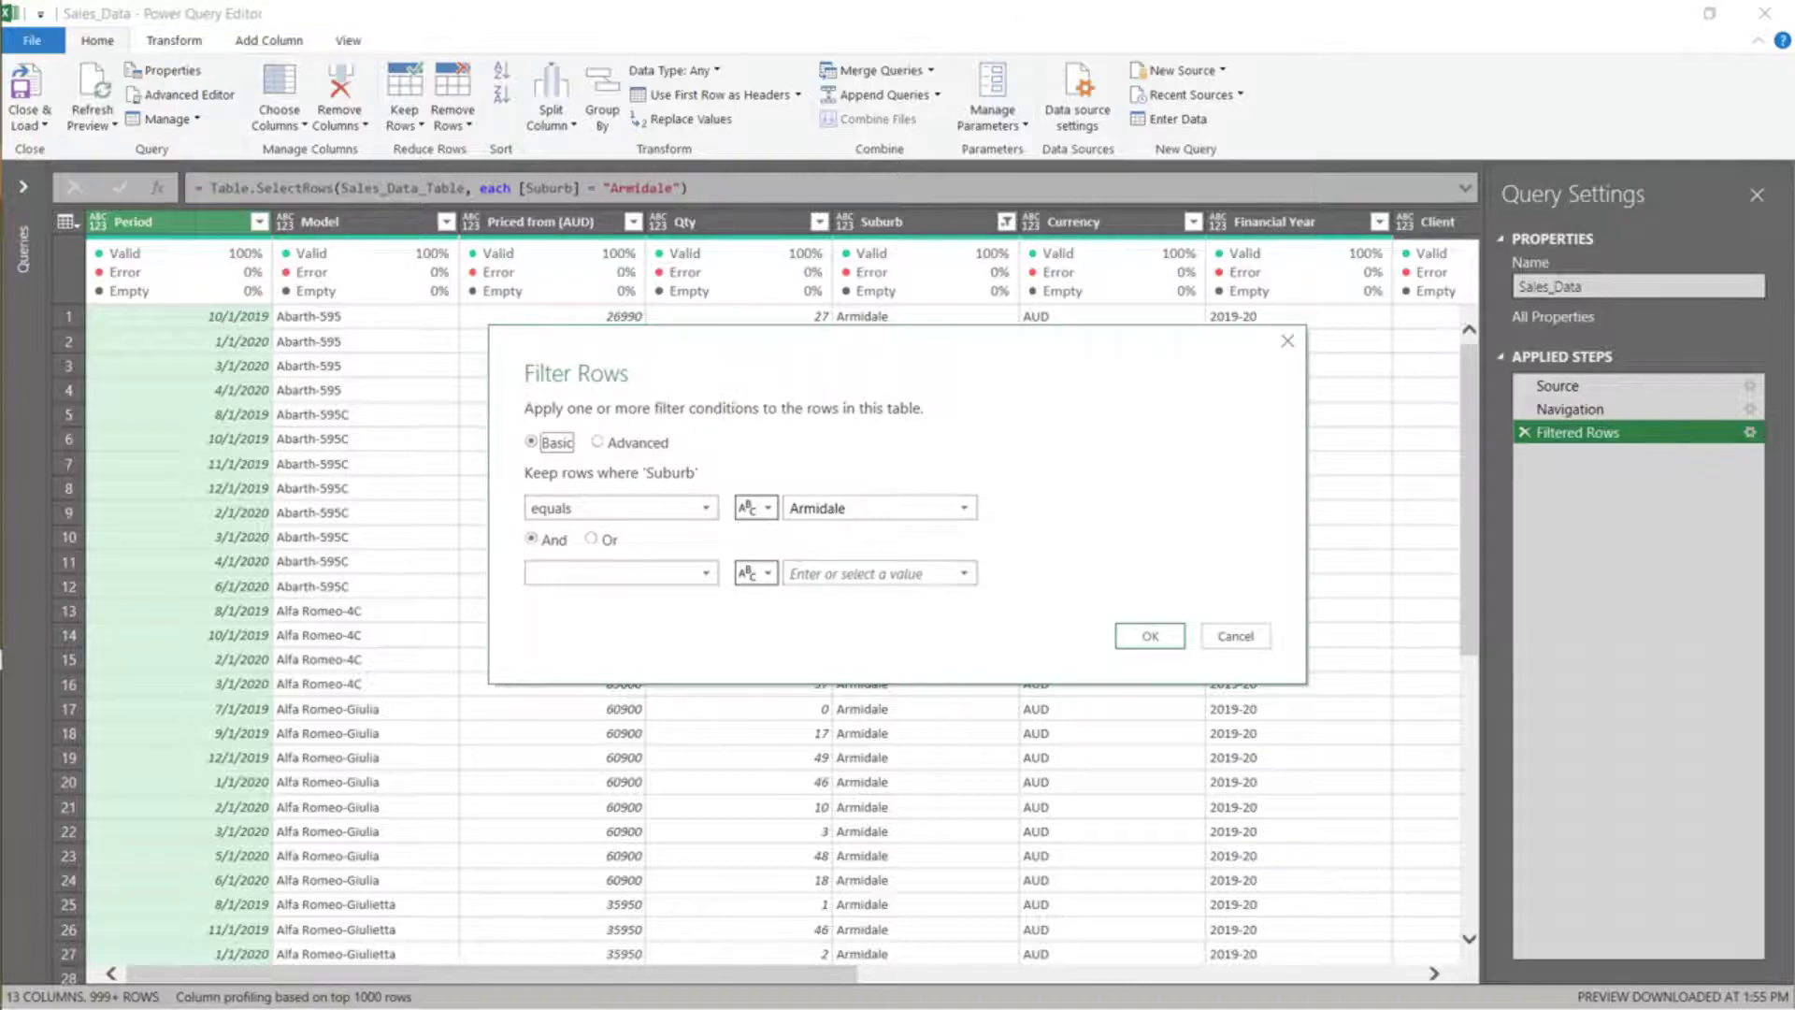
# Create a parameter named Selection with current value Armidale and use it as the Suburb equals filter value
pyautogui.click(756, 508)
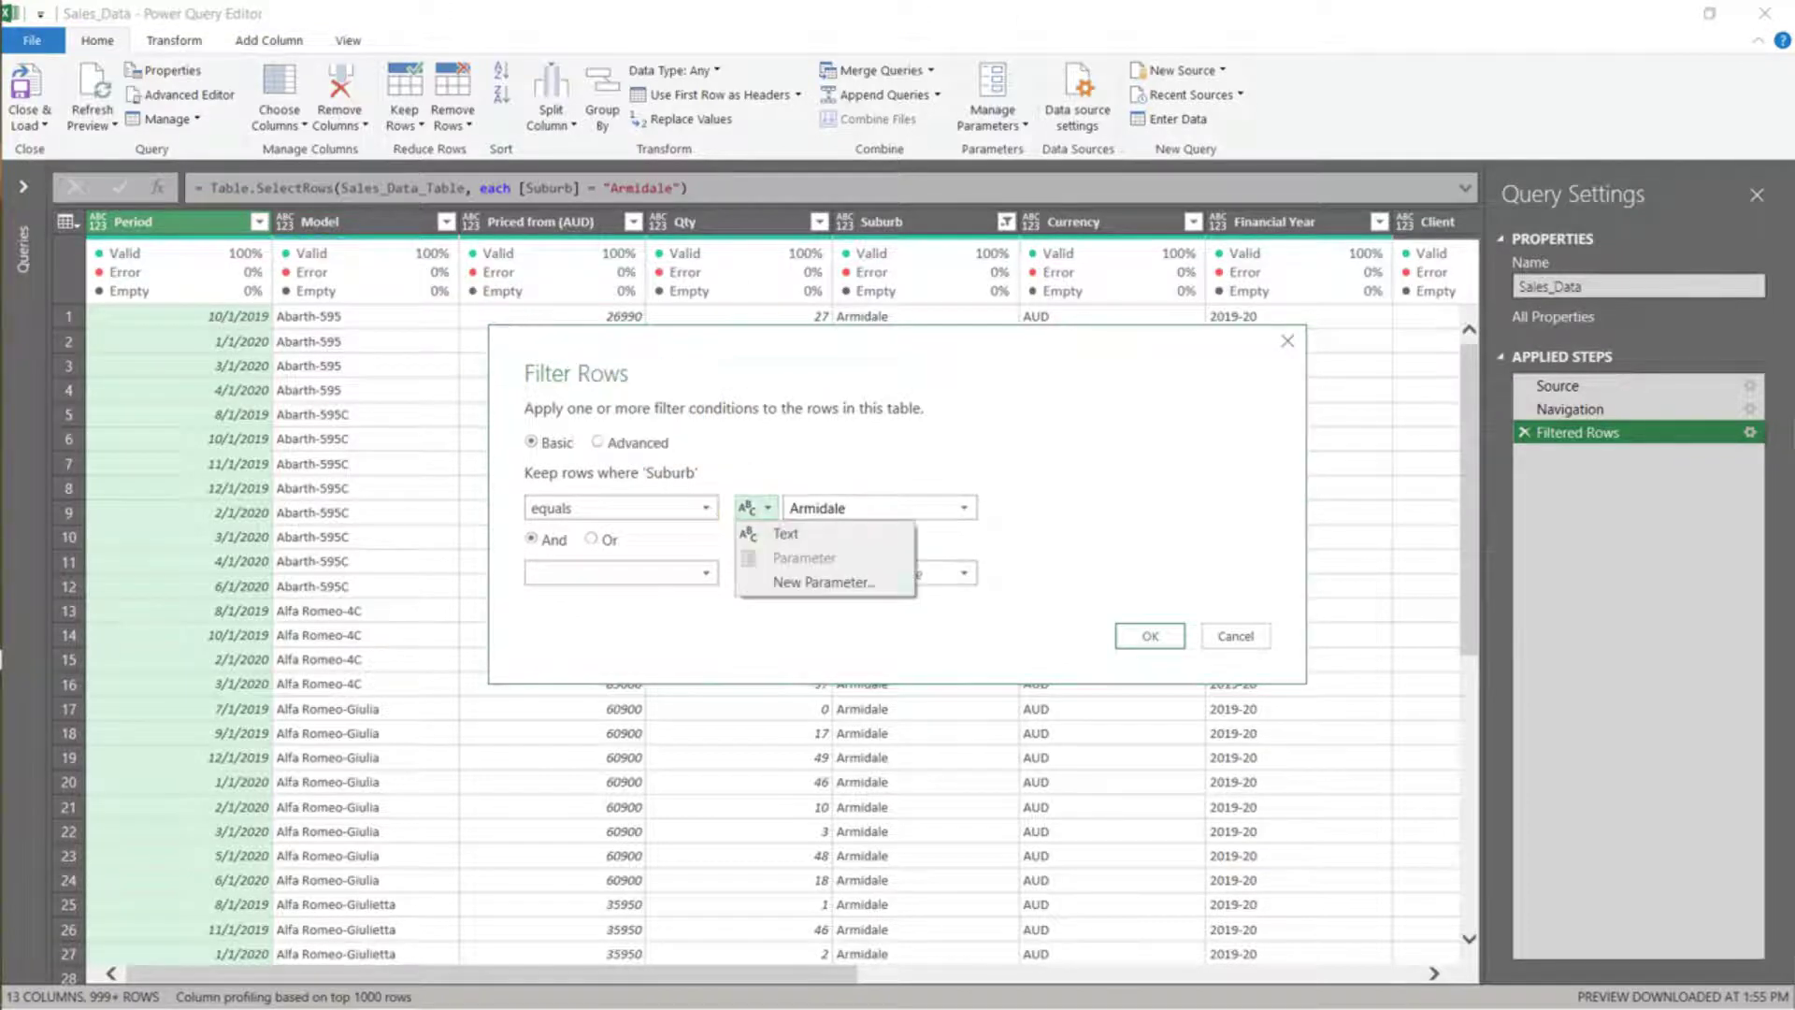
pyautogui.click(822, 581)
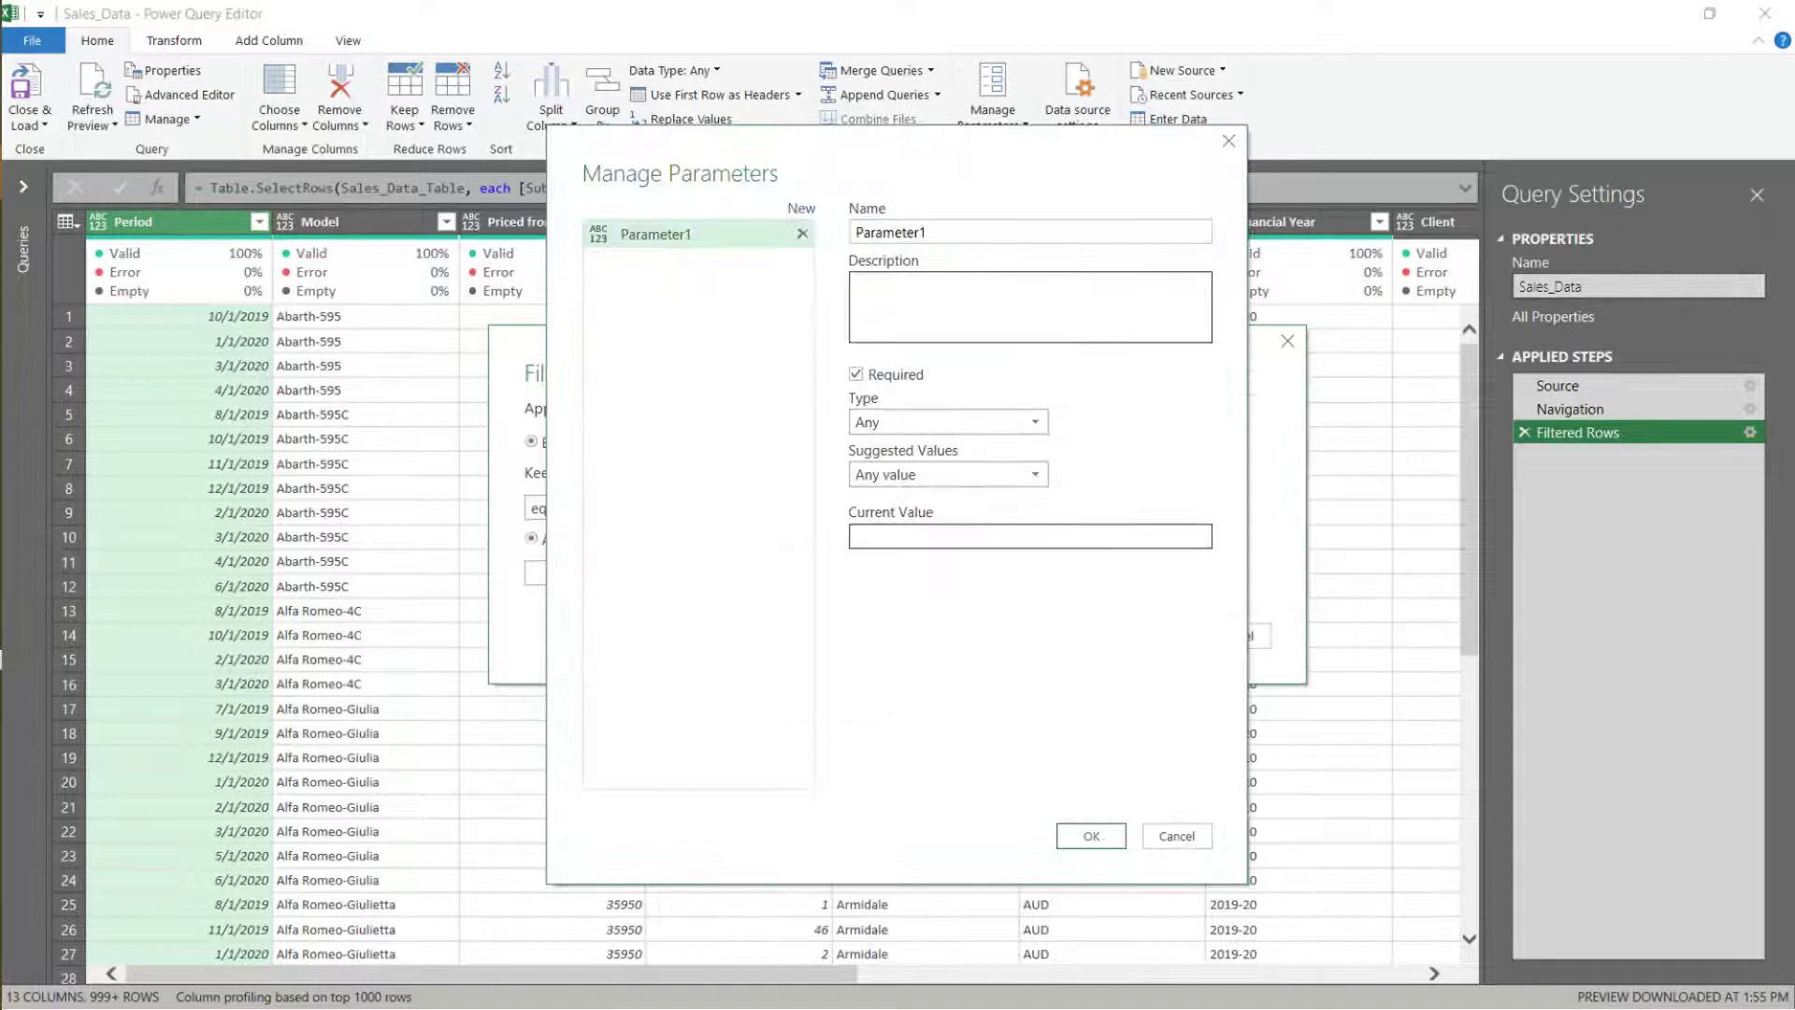
pyautogui.write('Selection')
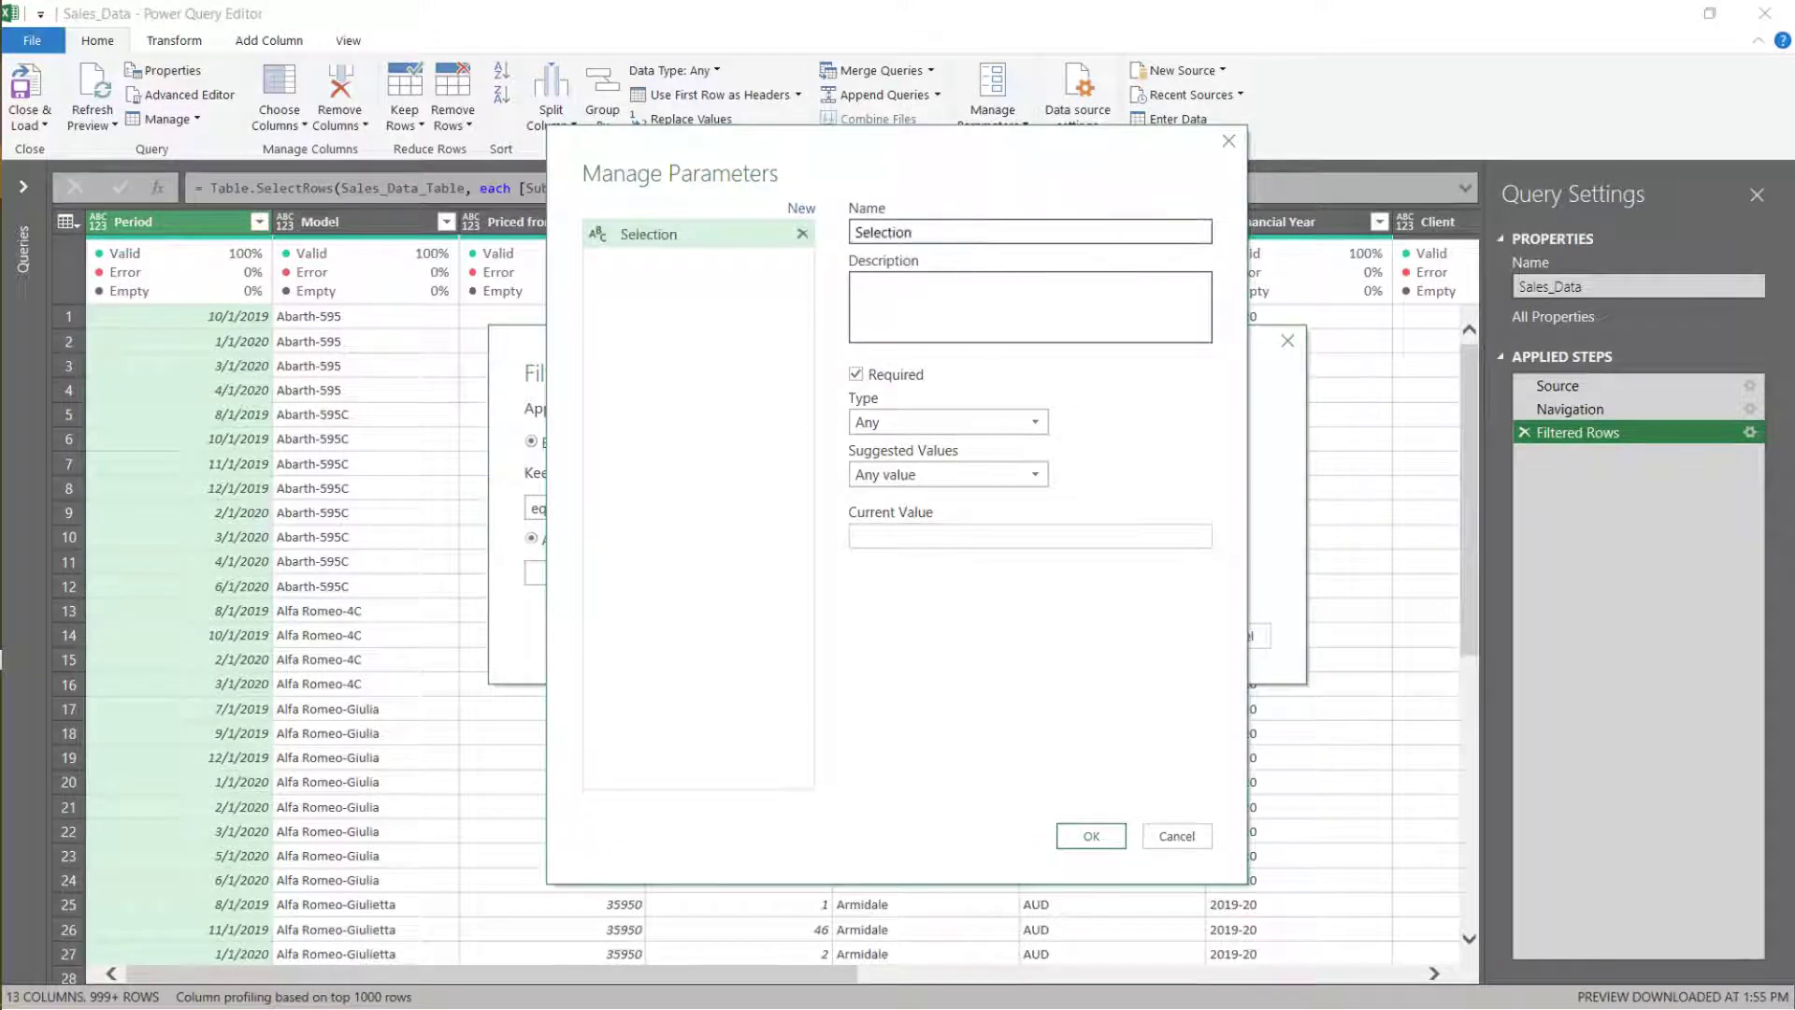
pyautogui.click(1029, 536)
pyautogui.write('Armidale')
pyautogui.press('Return')
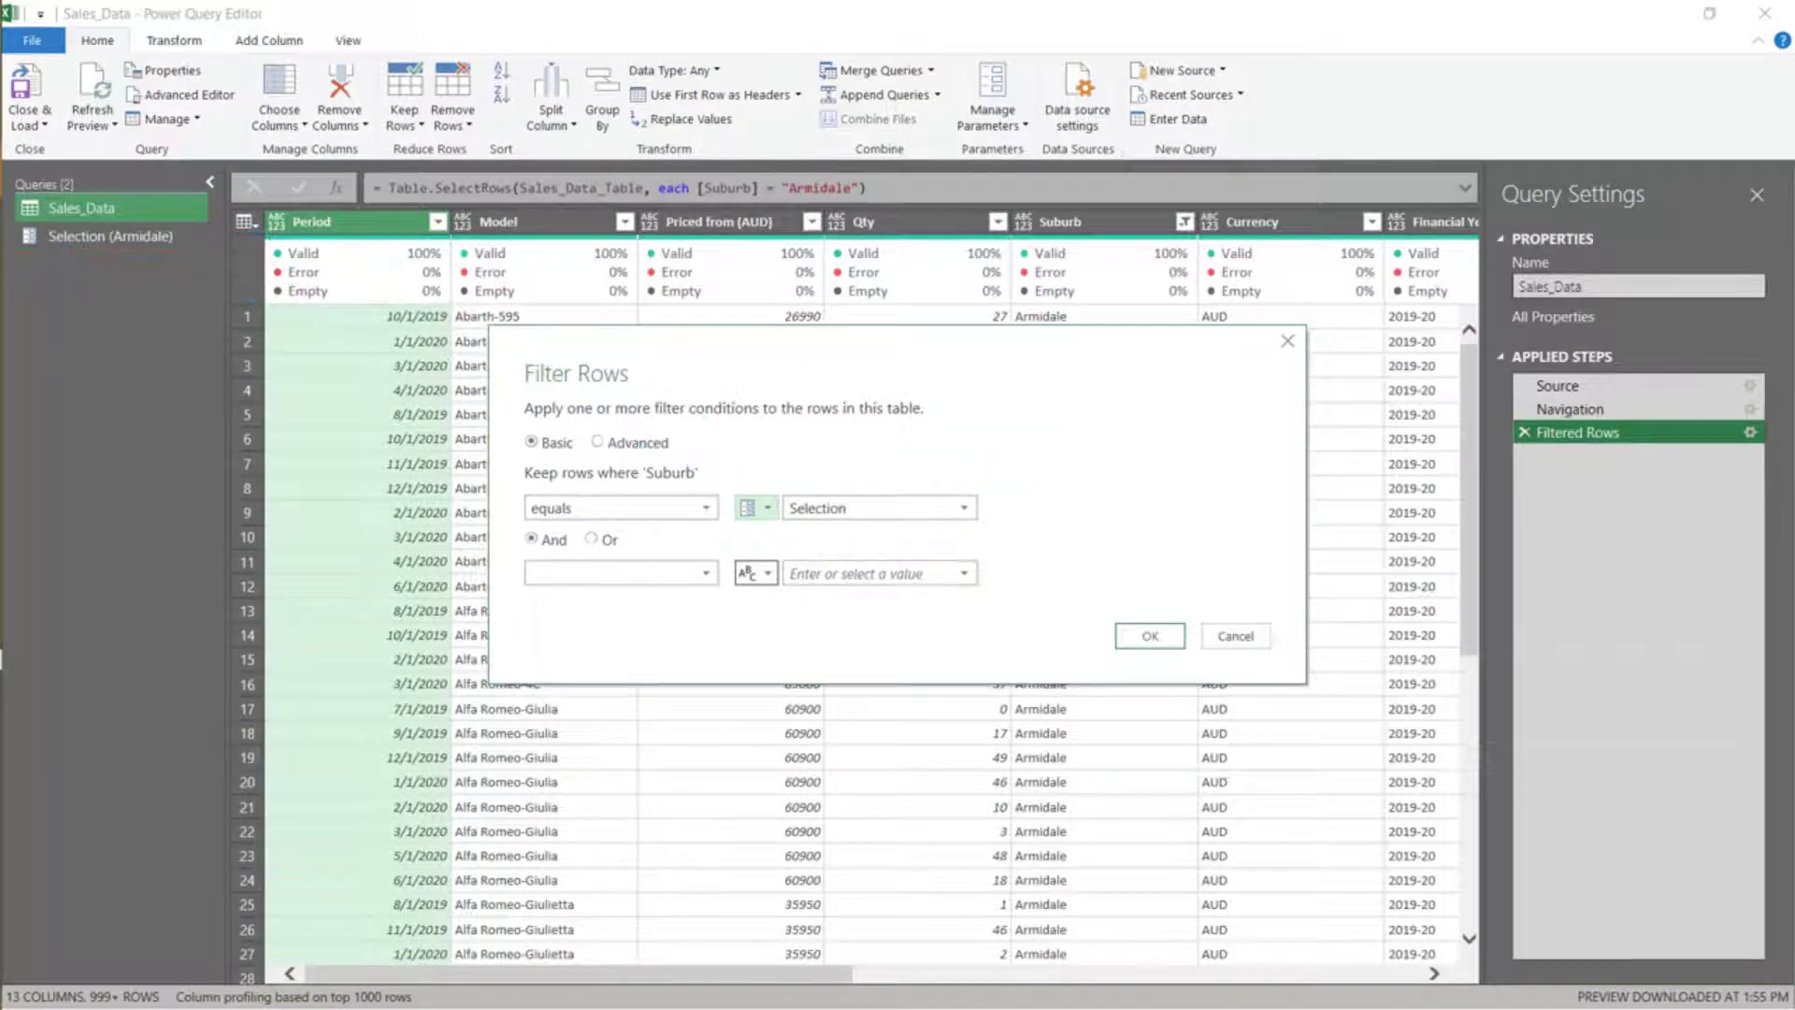
pyautogui.press('Return')
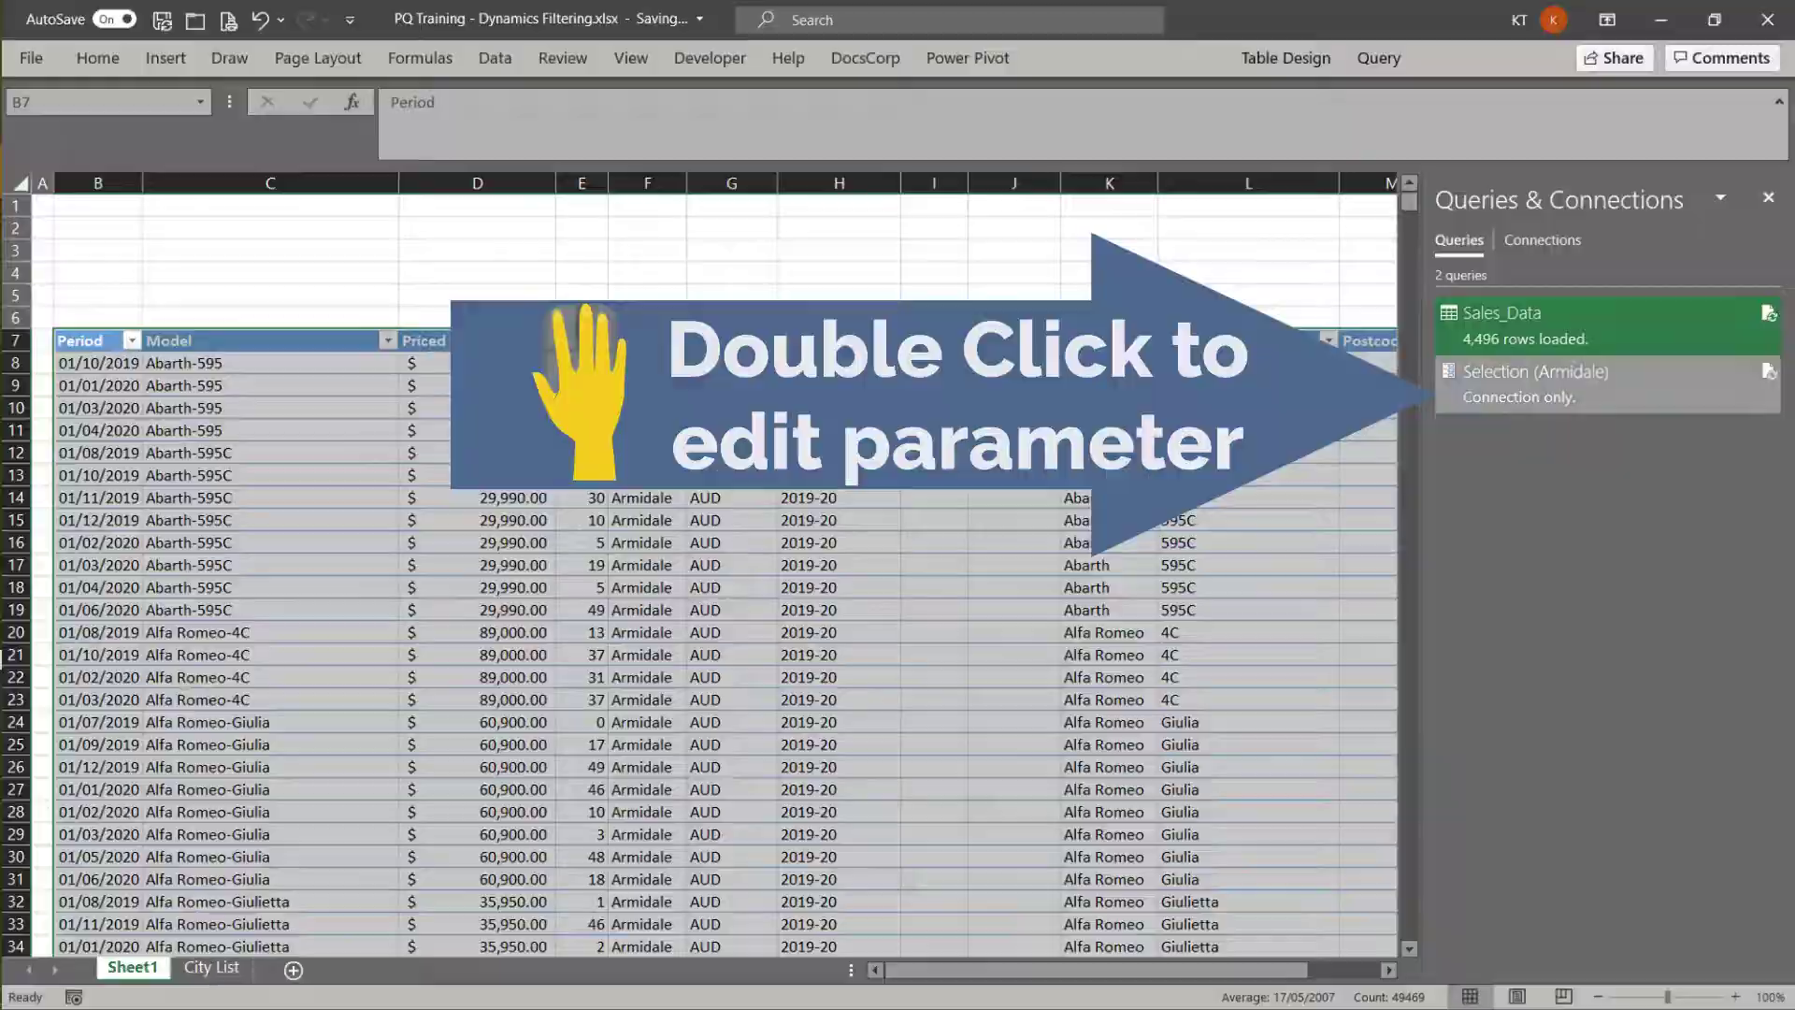
# Change the Selection parameter's value to Adelaide, load it, and refresh the sales table
pyautogui.doubleClick(1535, 382)
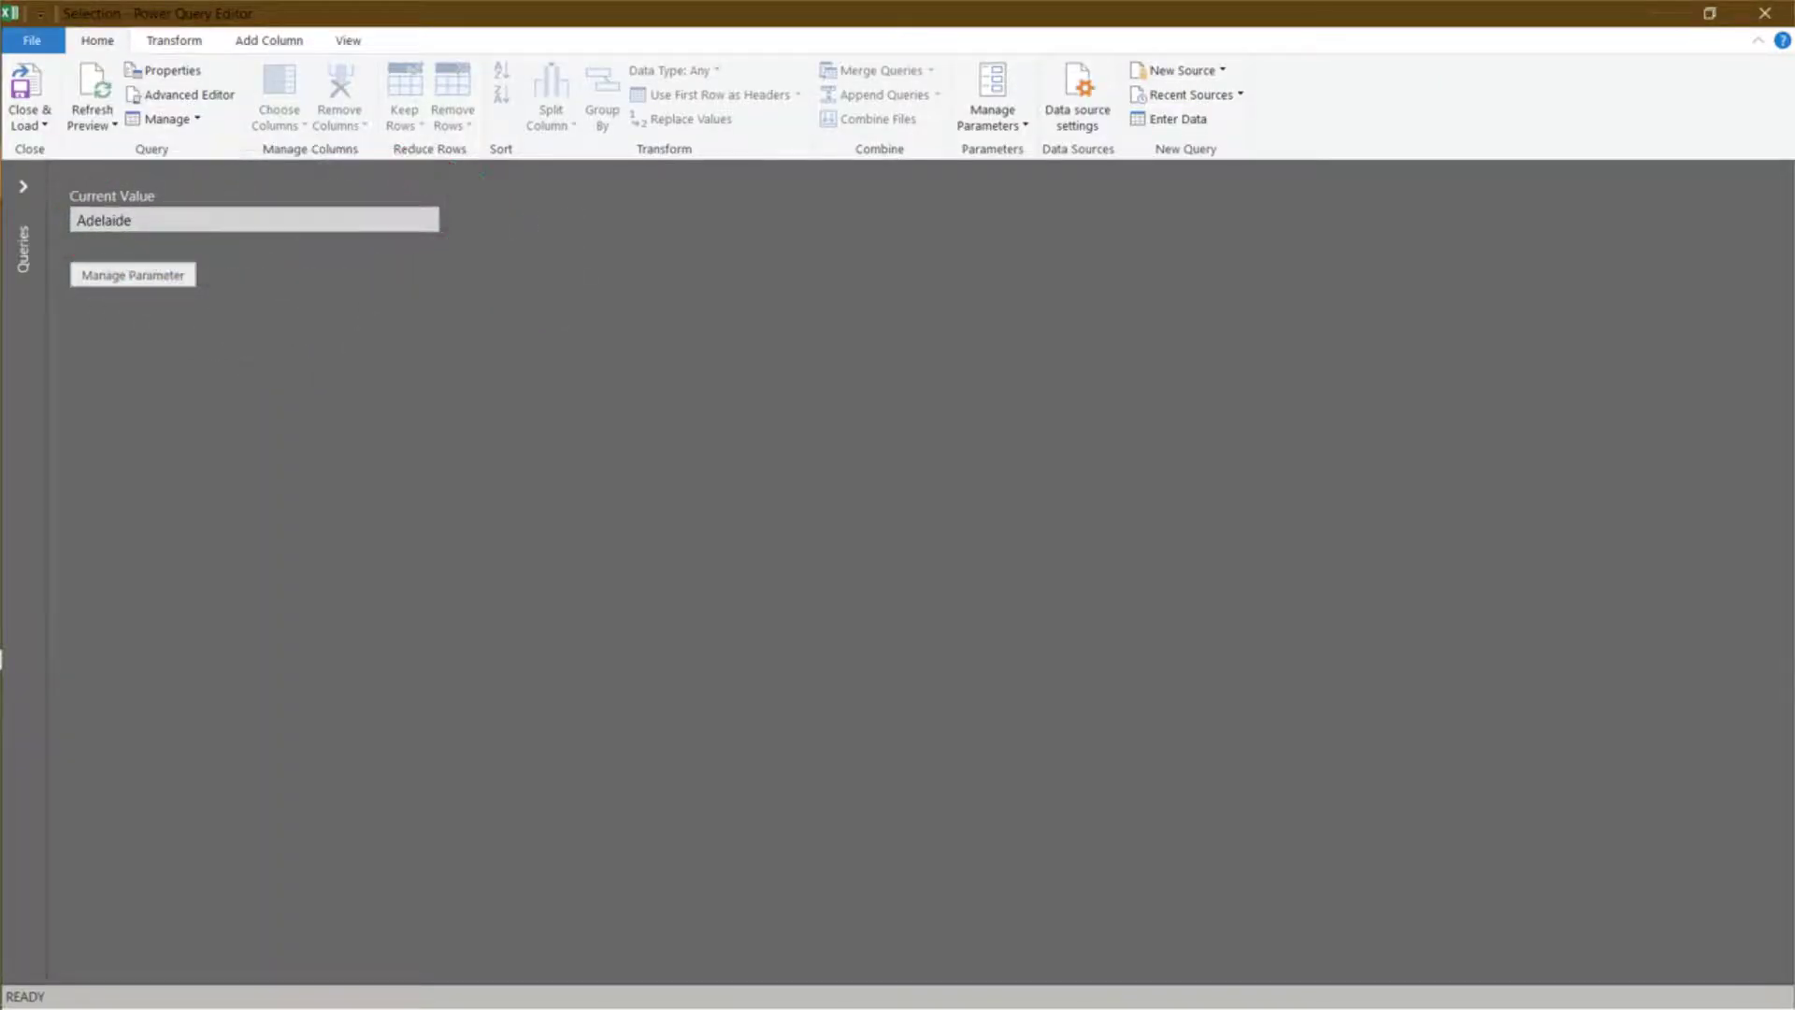
pyautogui.click(26, 93)
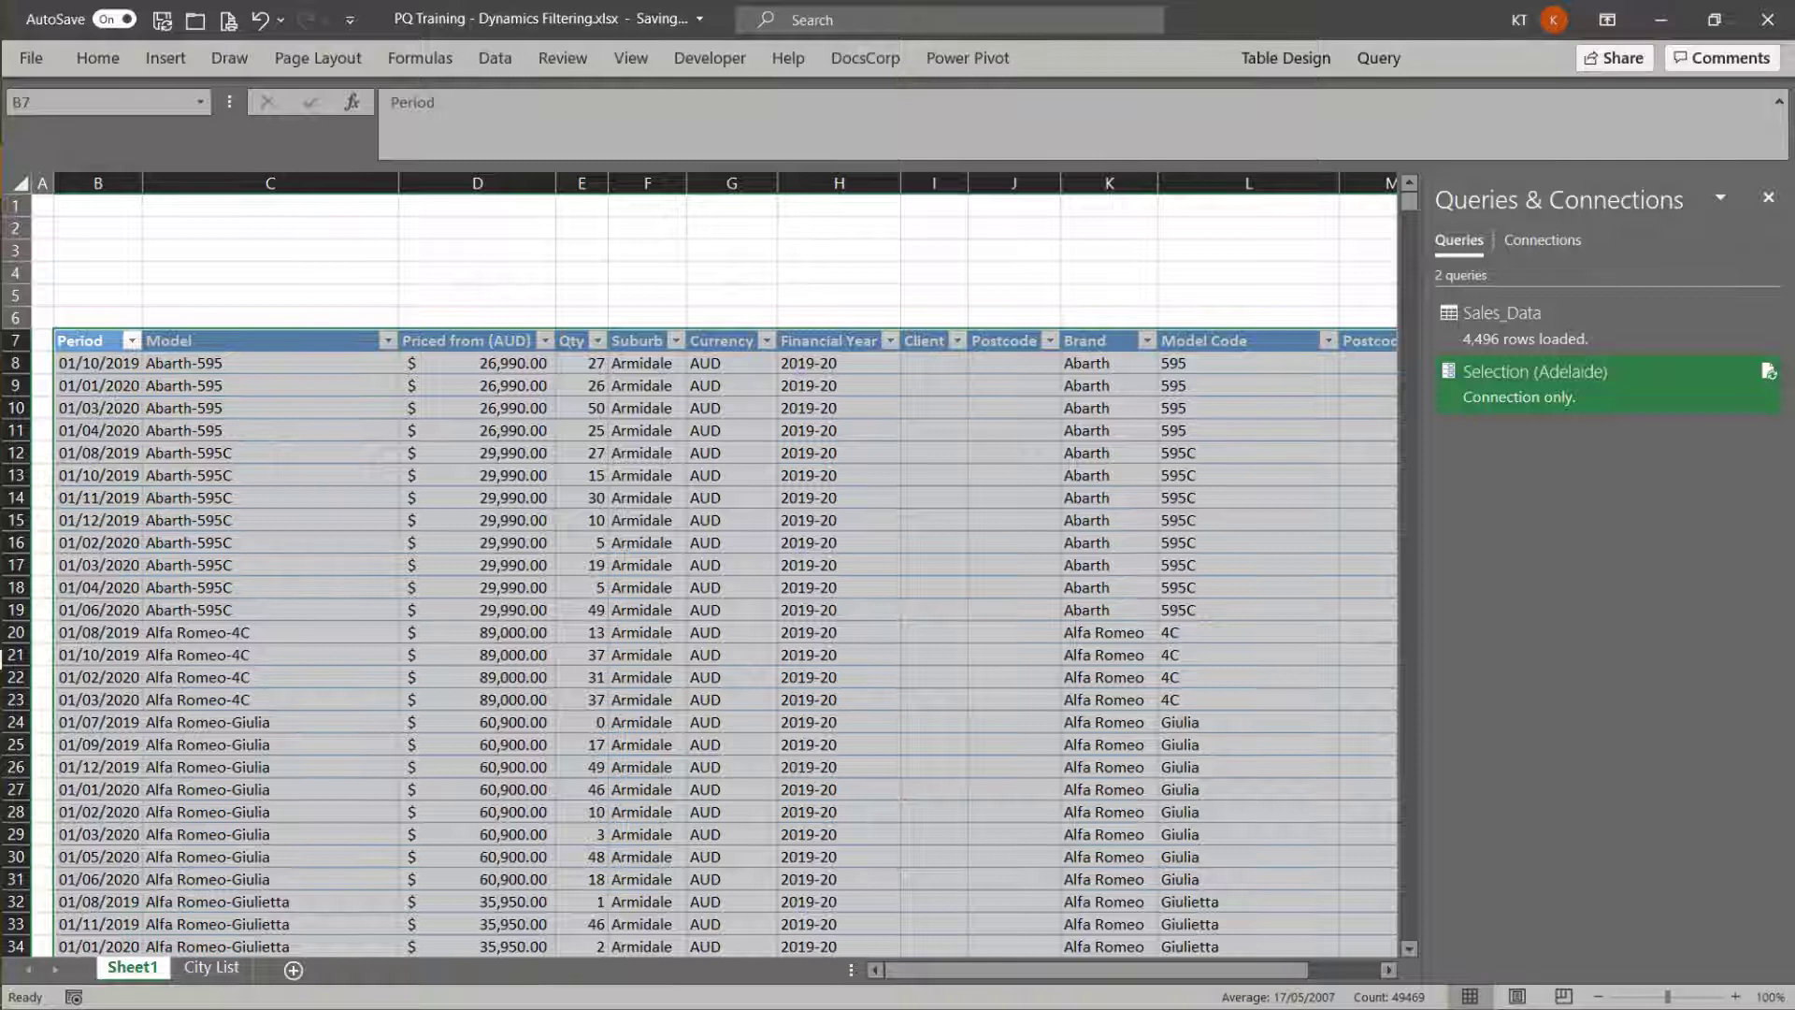
pyautogui.rightClick(502, 268)
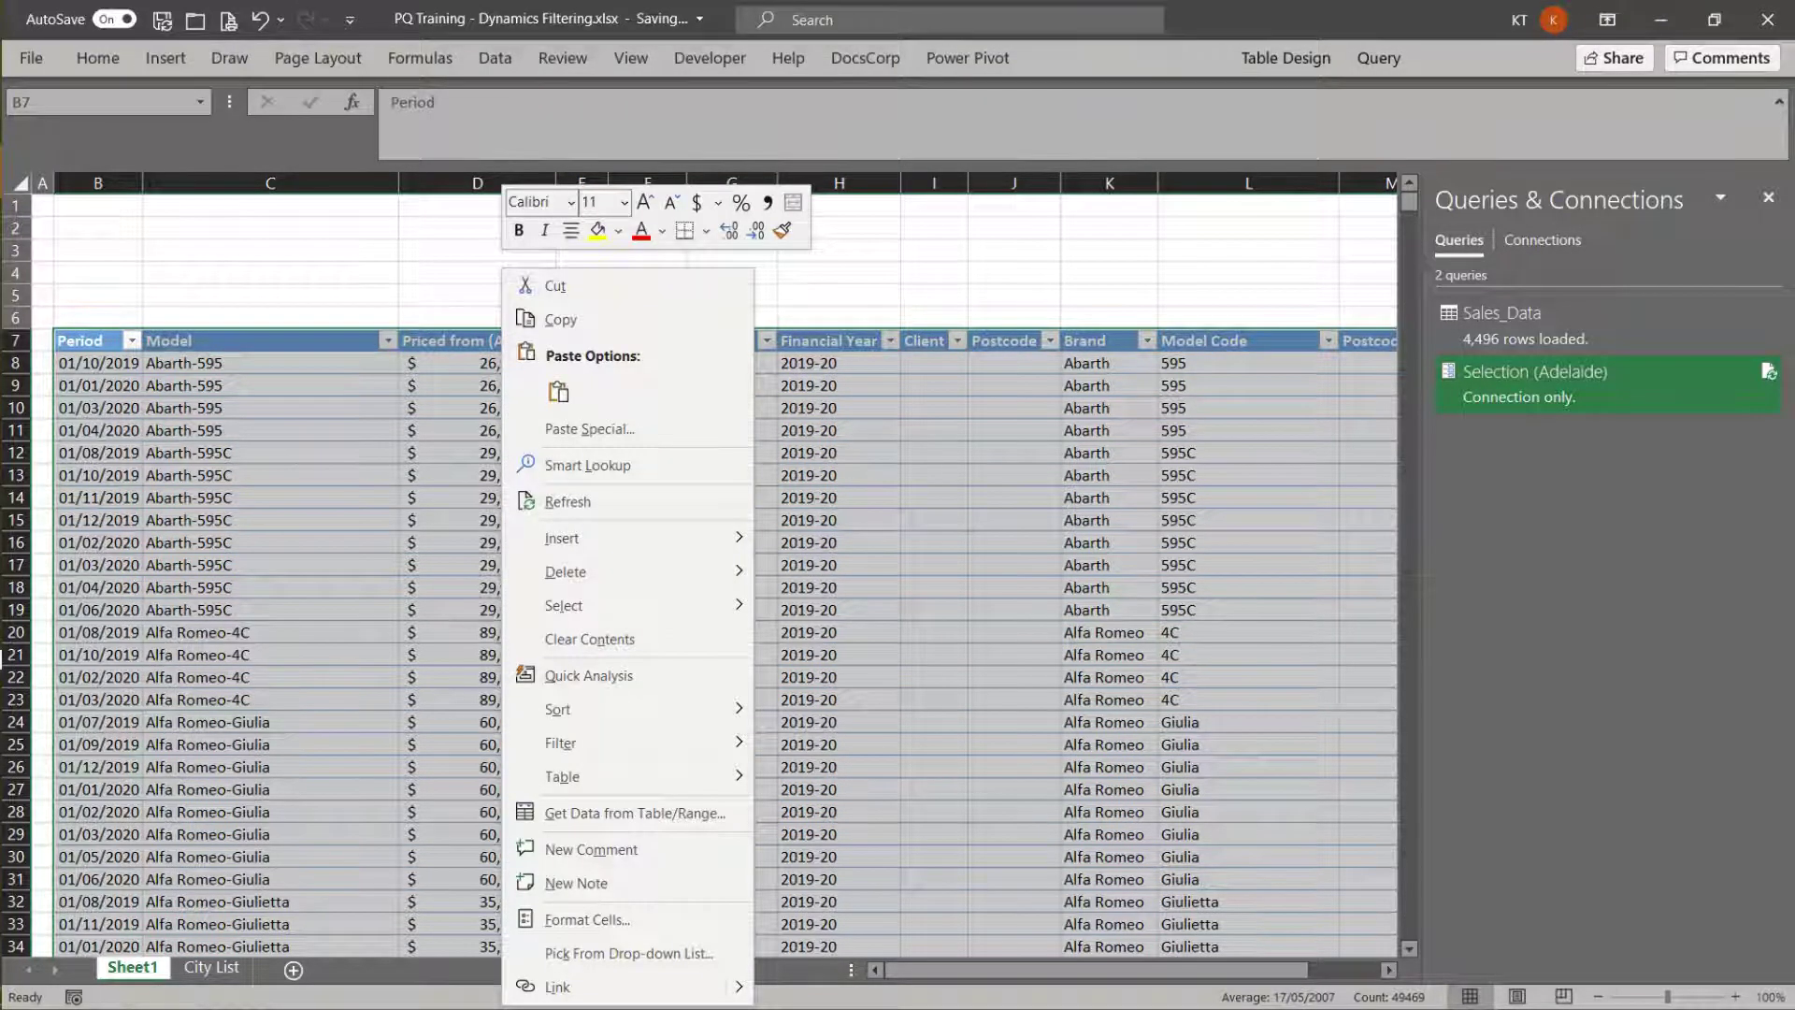
pyautogui.click(567, 501)
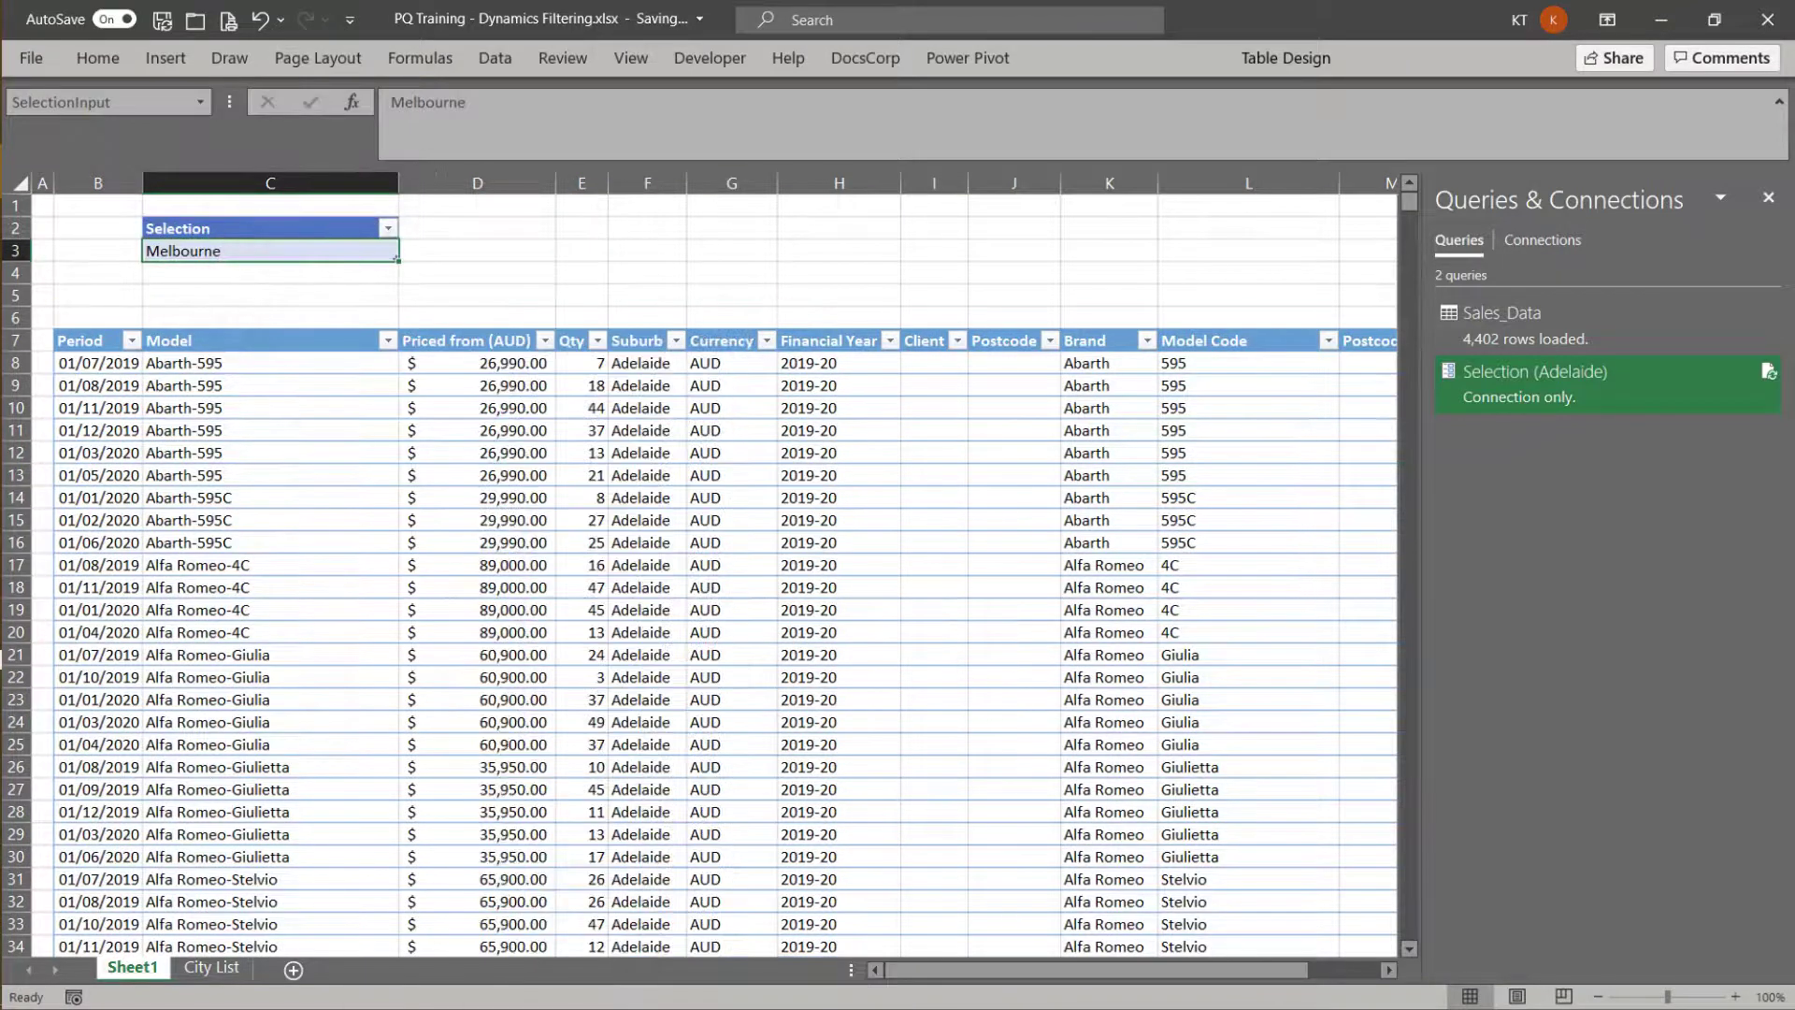
# Import the SelectionInput table into Power Query as a new query and switch to the Sales_Data query
pyautogui.click(495, 58)
pyautogui.click(132, 147)
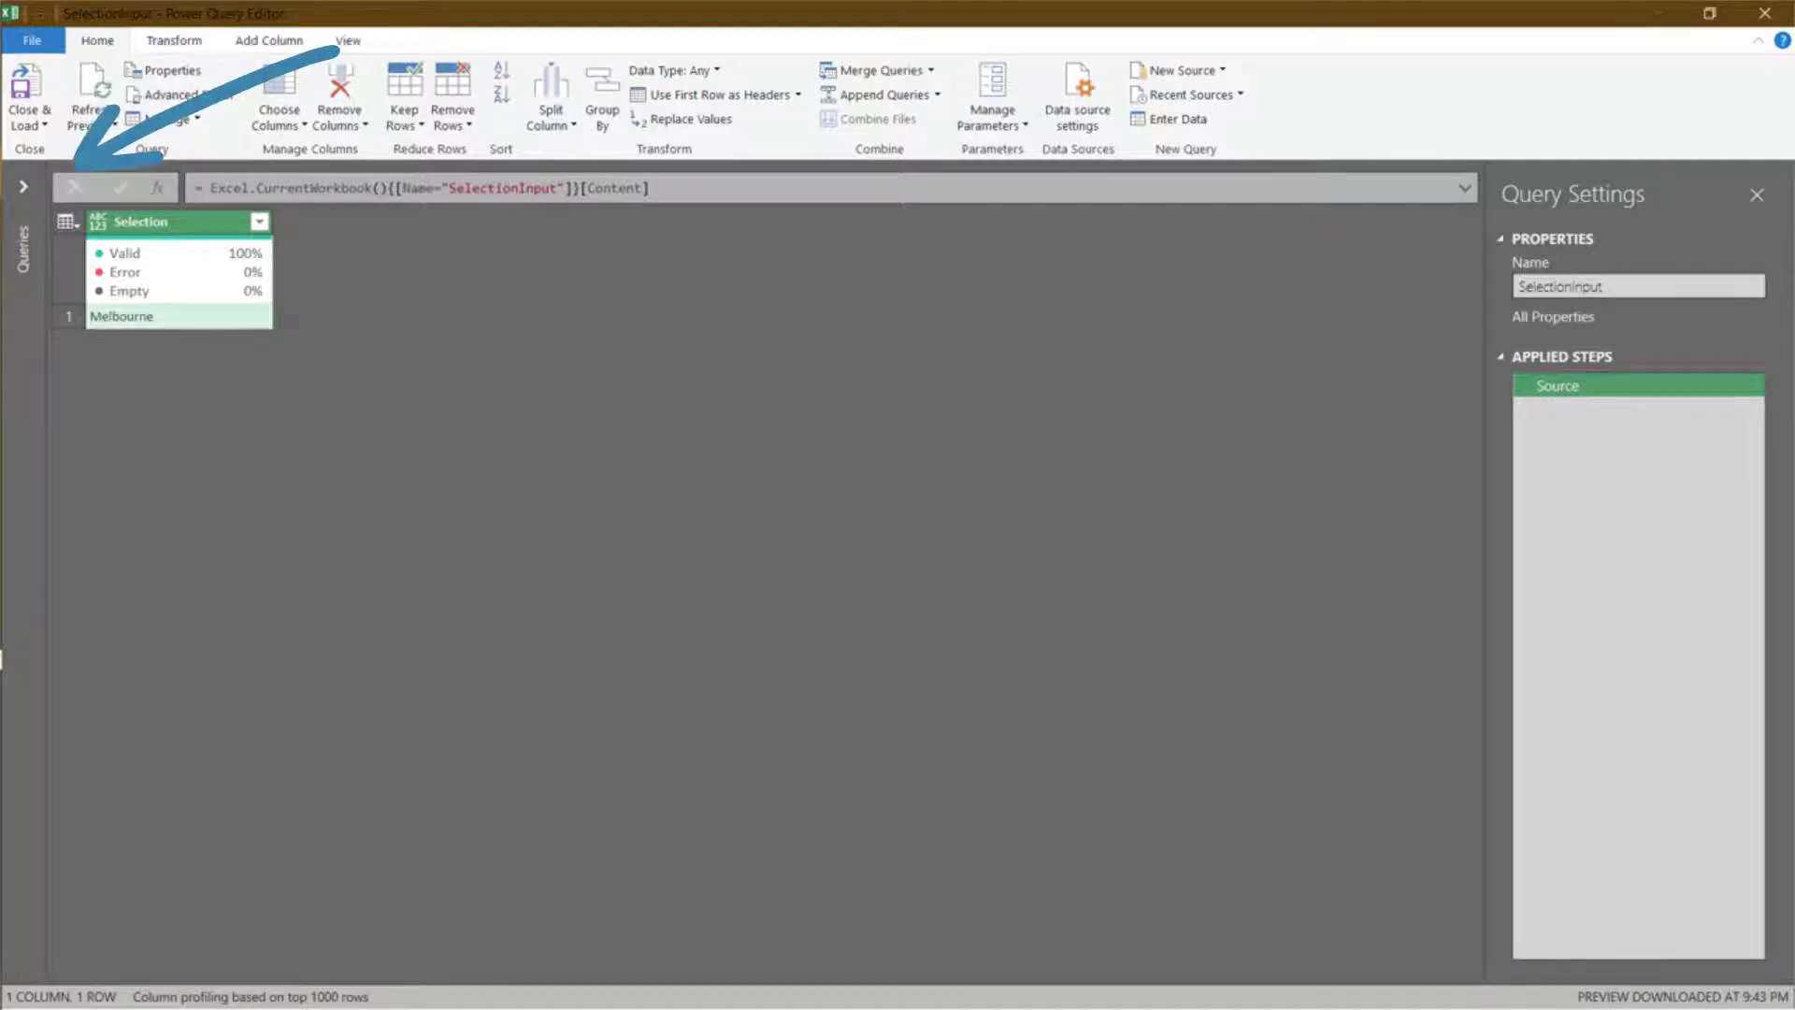
pyautogui.click(23, 186)
pyautogui.click(81, 207)
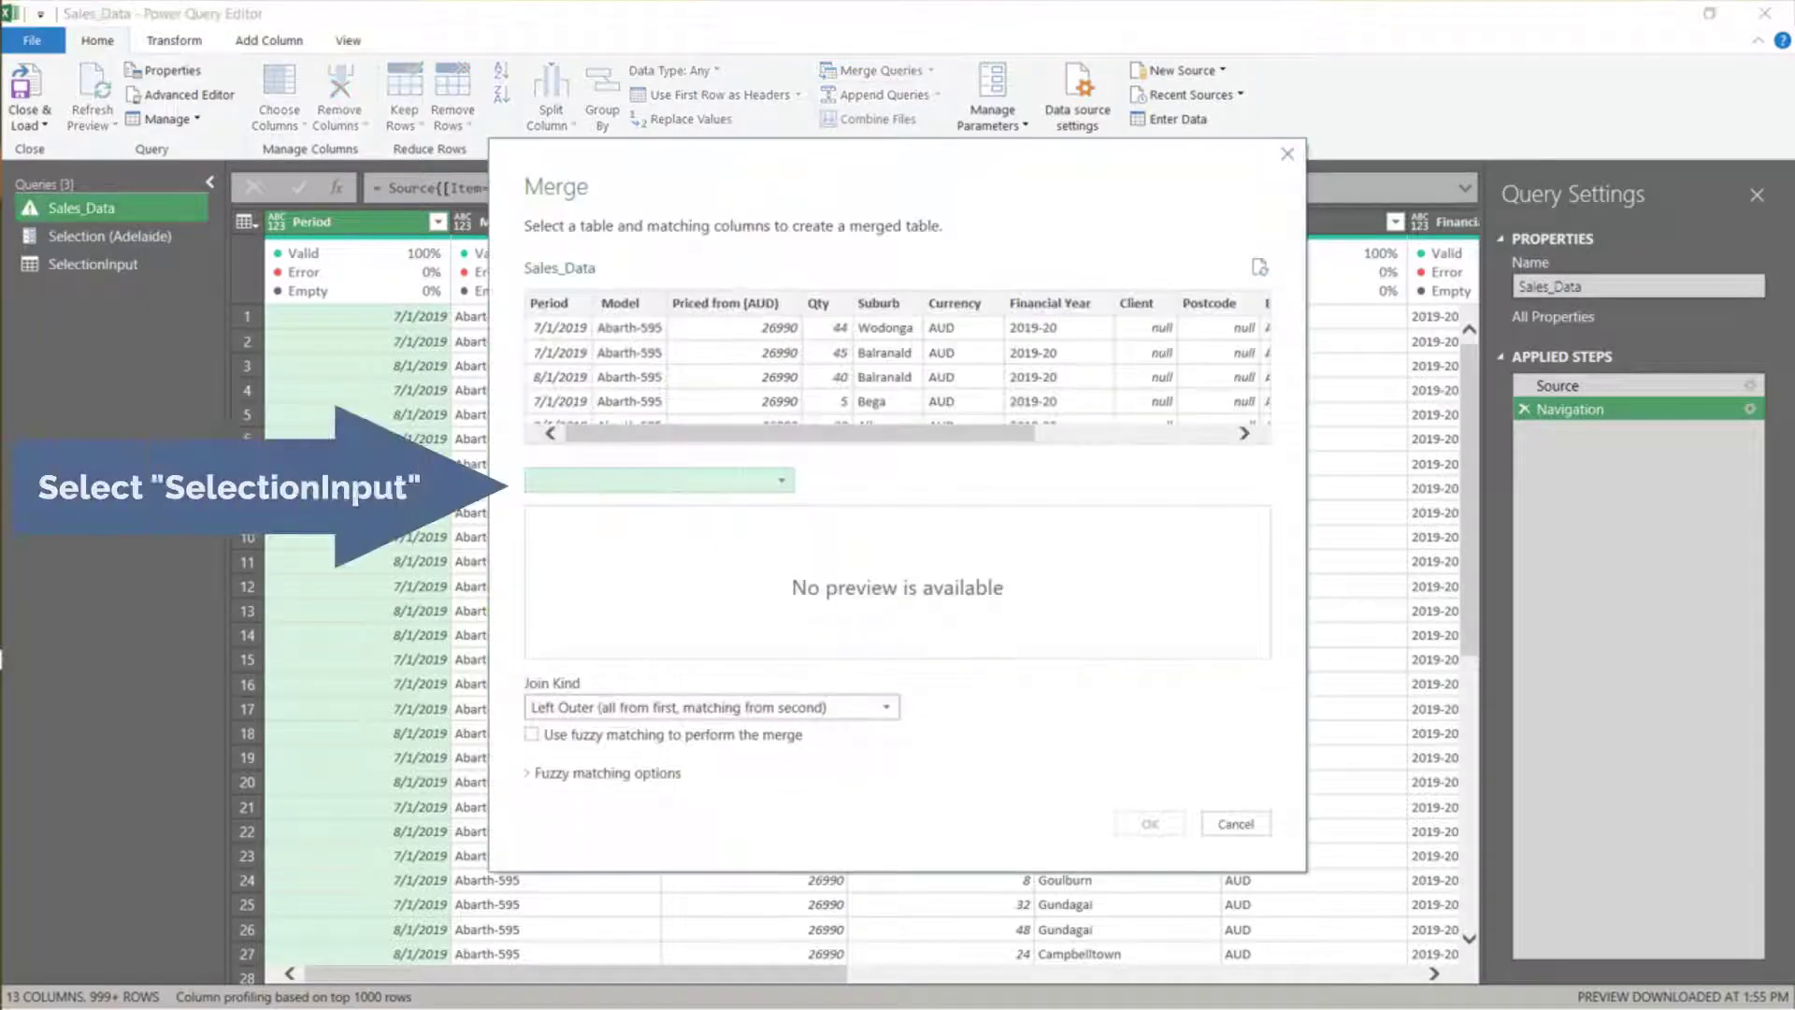
# Merge Sales_Data with SelectionInput by a left outer join of Suburb to Selection, and expand the merged Selection column
pyautogui.click(658, 479)
pyautogui.click(574, 529)
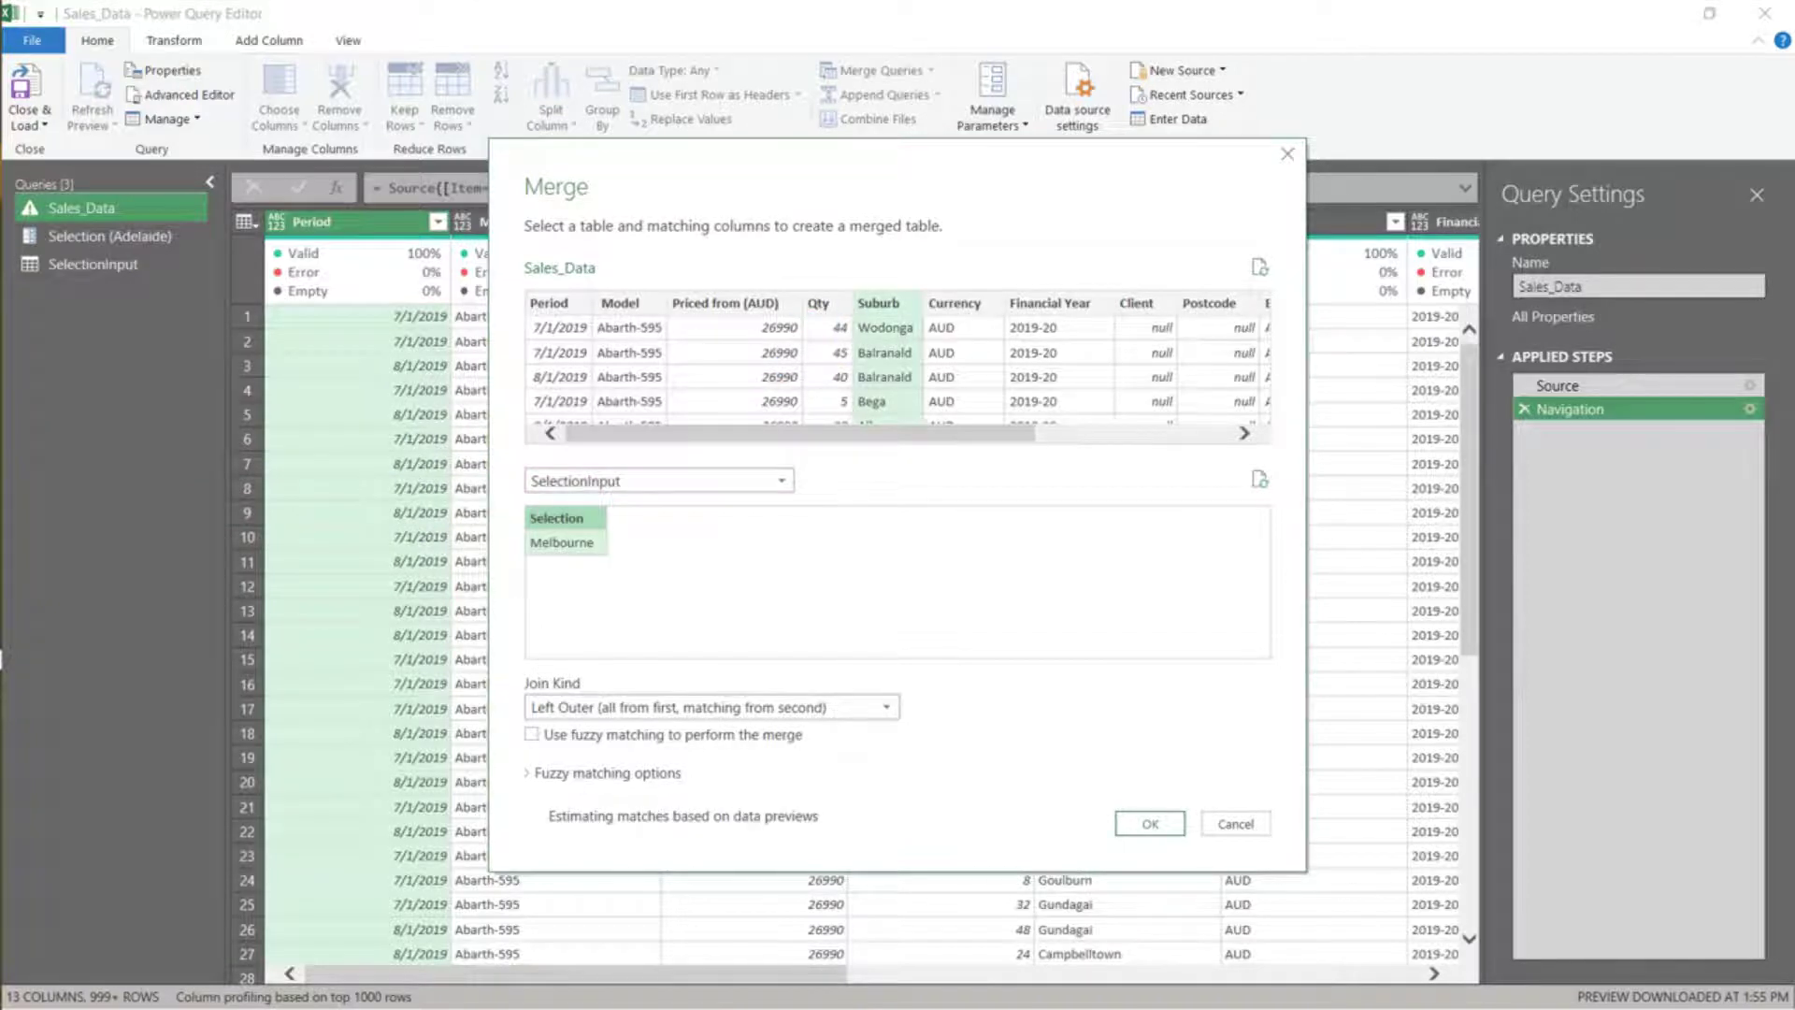
pyautogui.click(1149, 823)
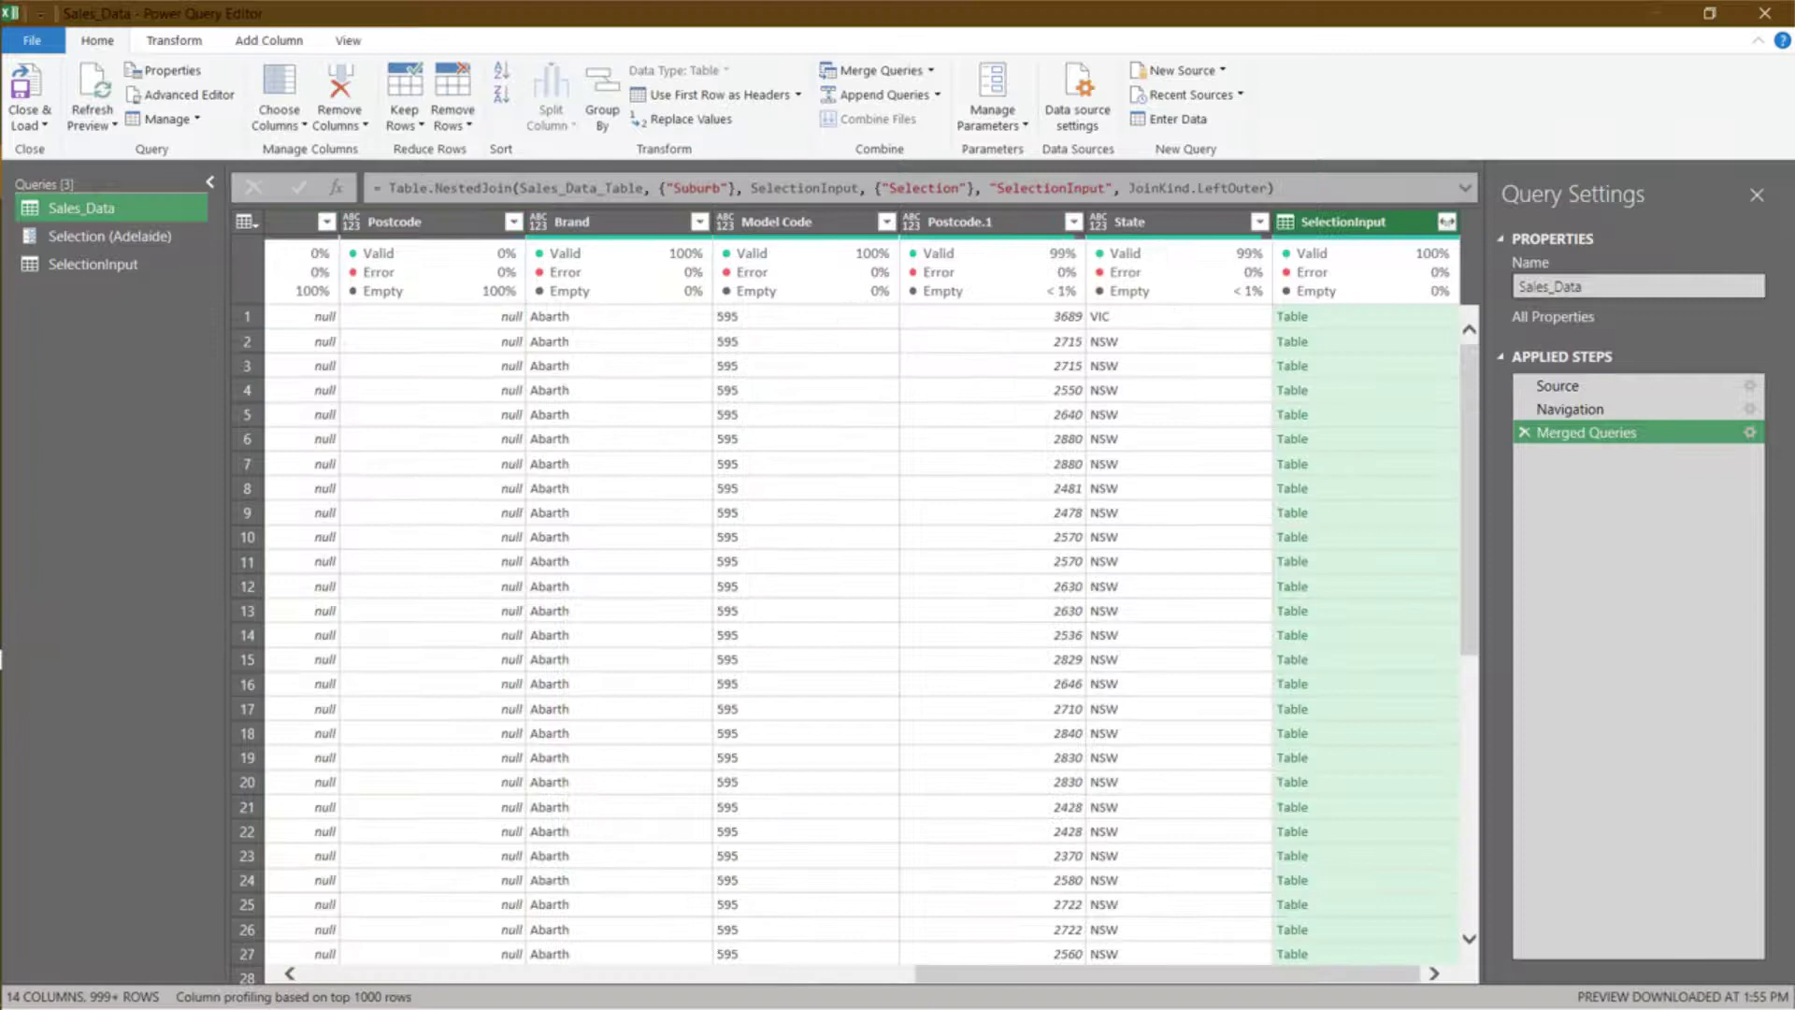
pyautogui.click(1446, 222)
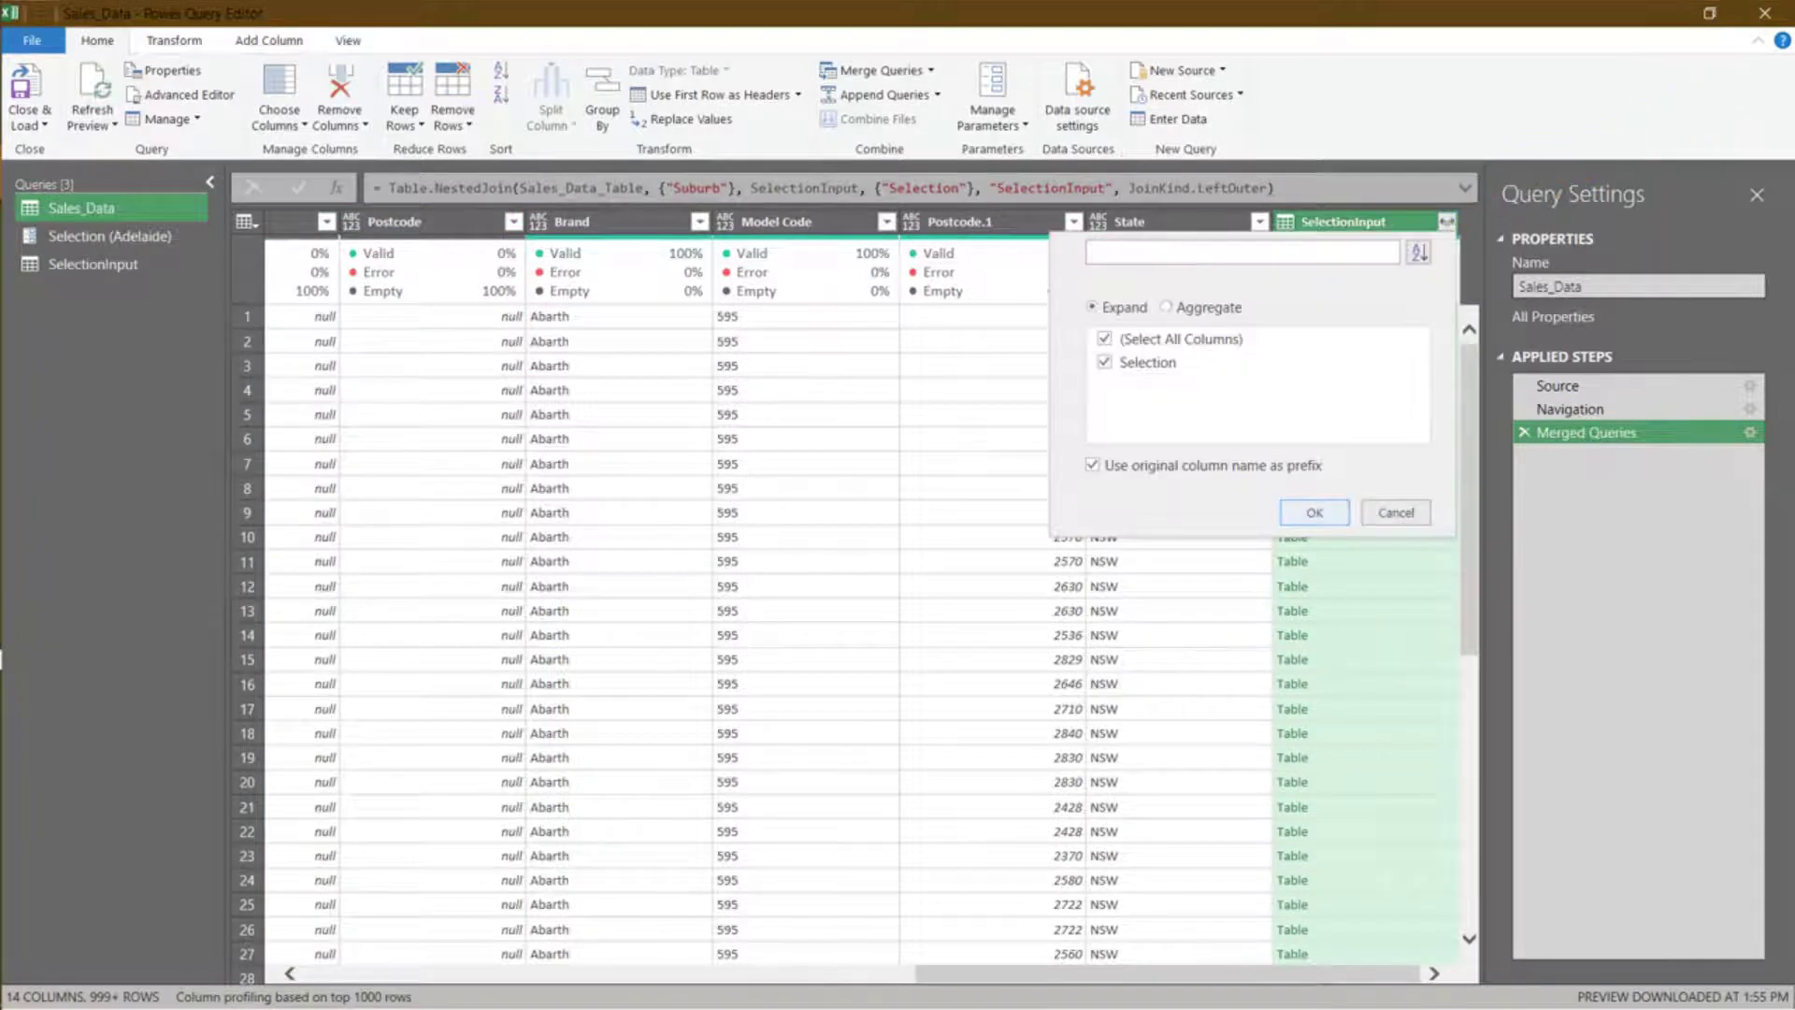
pyautogui.press('Return')
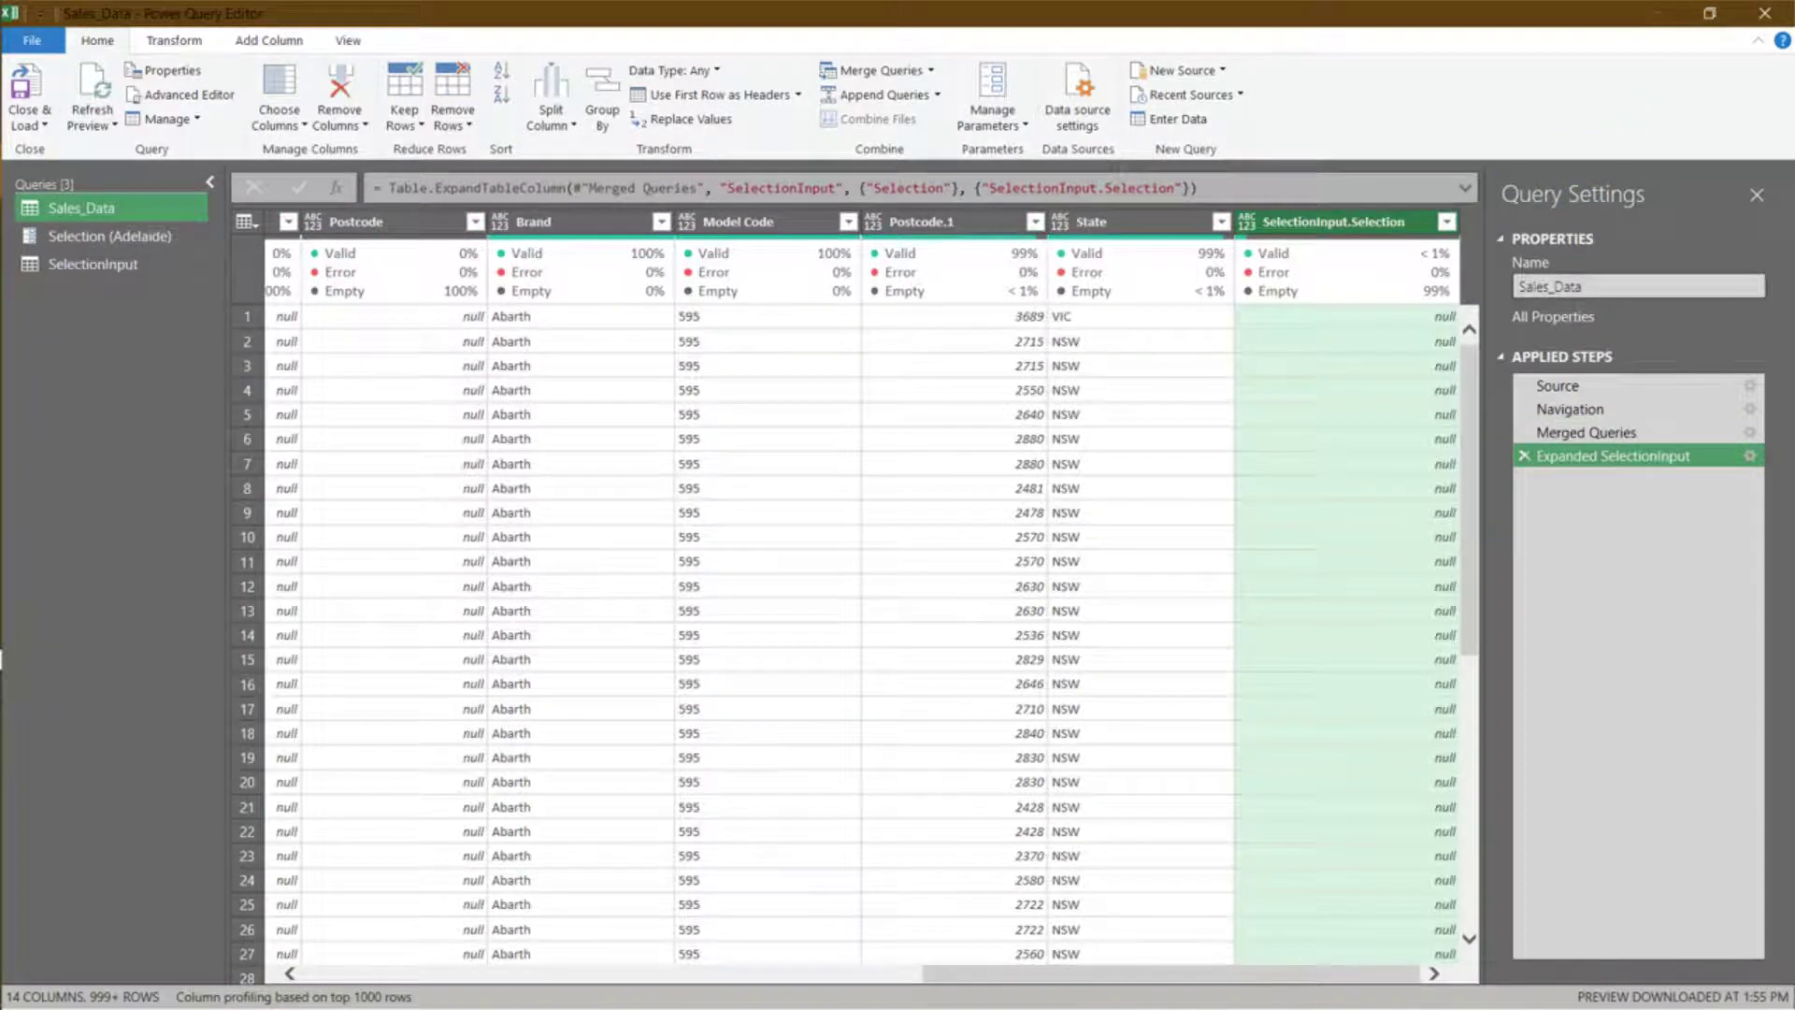
# Filter the SelectionInput.Selection column to keep only rows that do not equal null
pyautogui.click(1446, 221)
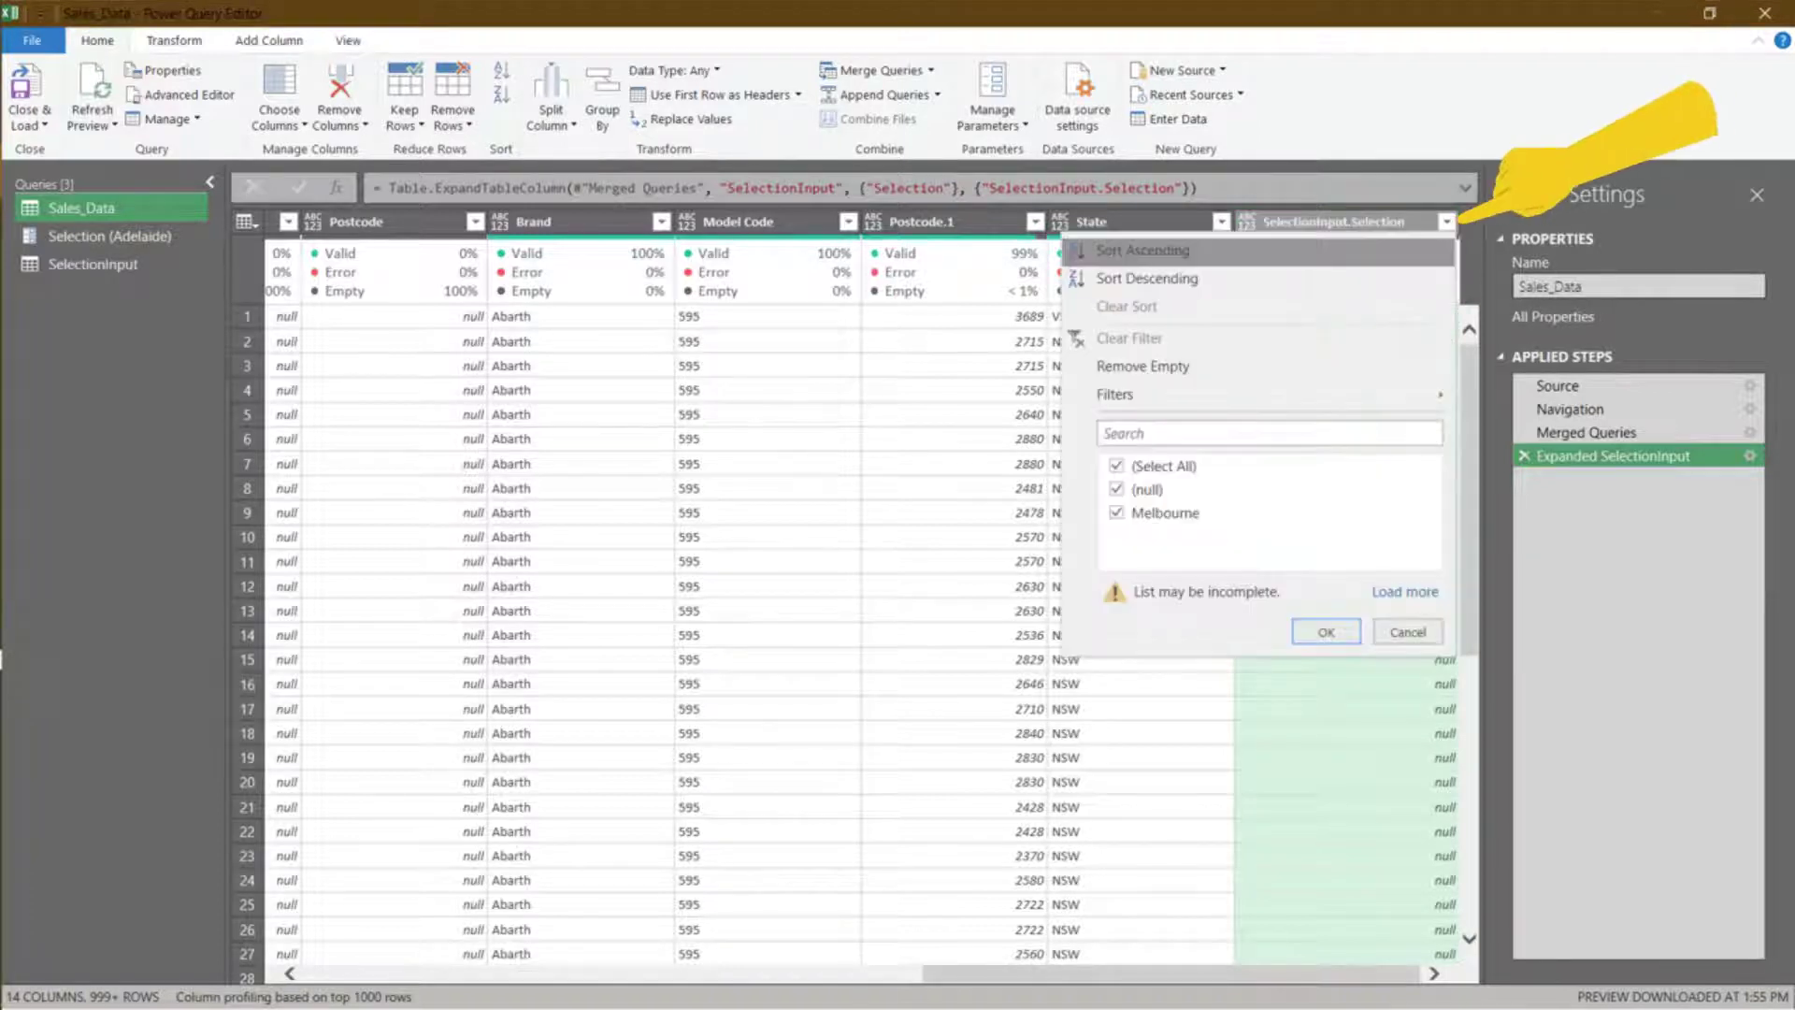
pyautogui.moveTo(1257, 394)
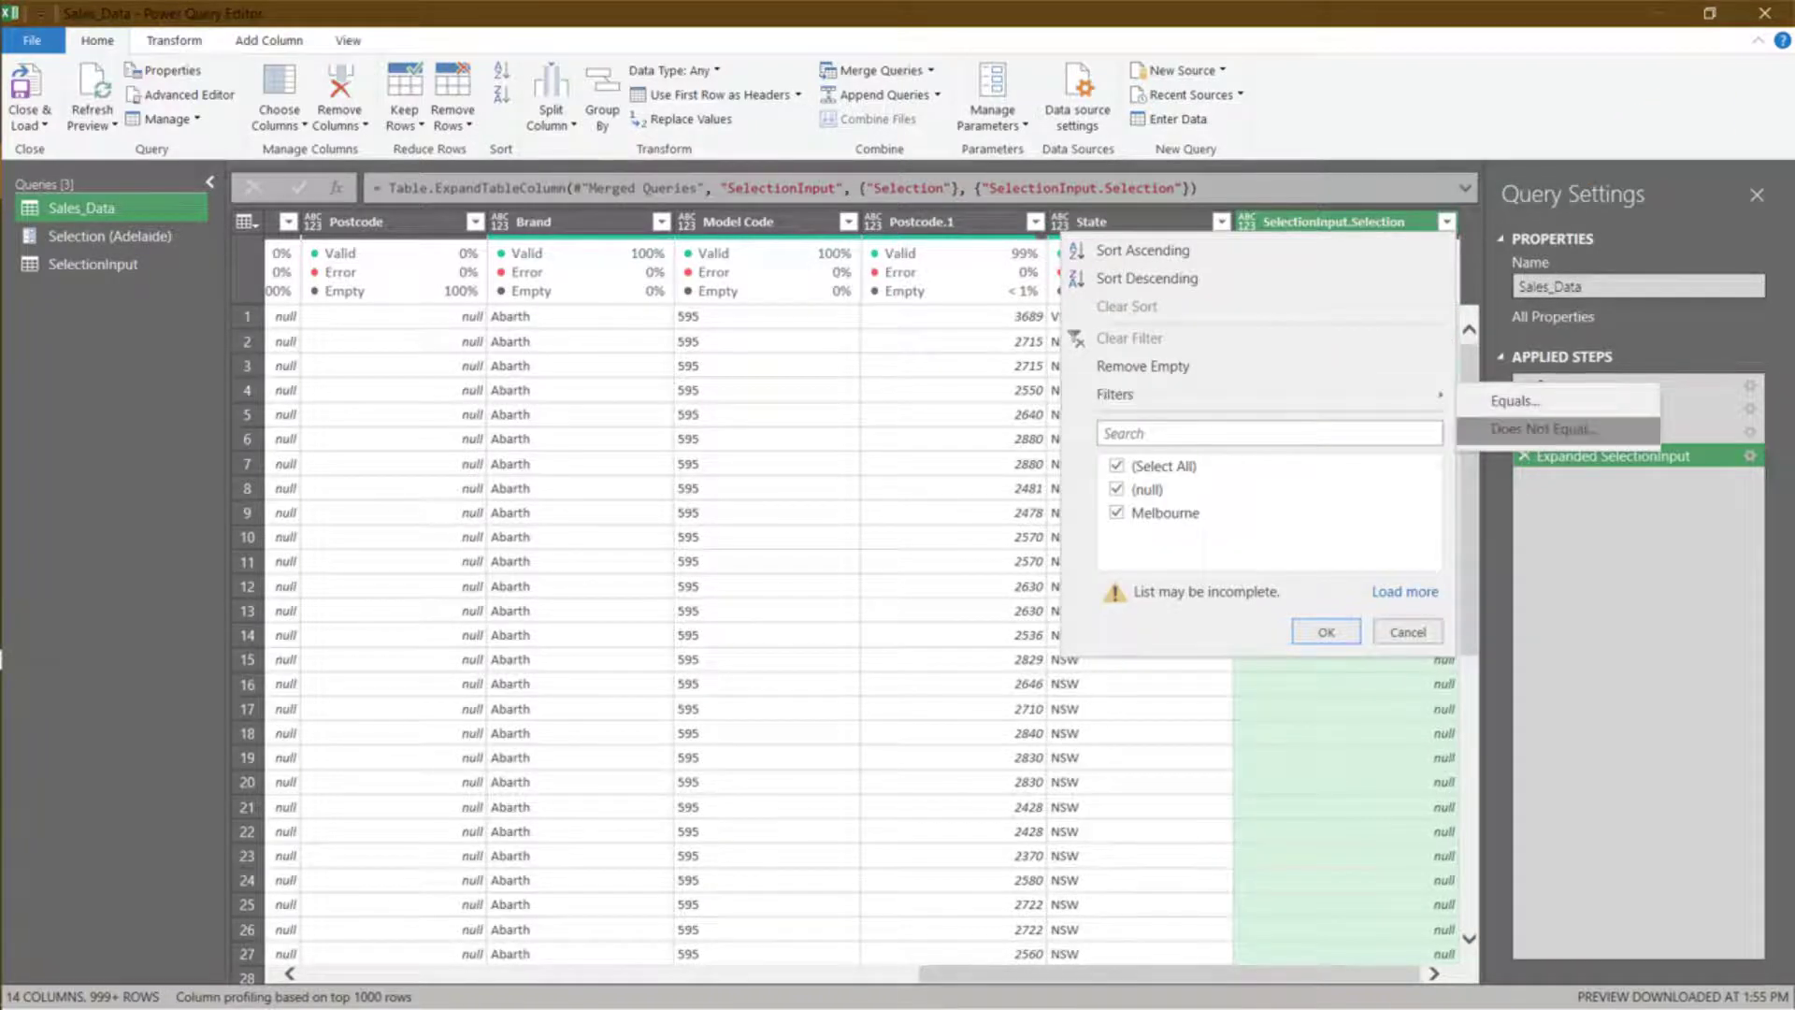
pyautogui.click(1542, 428)
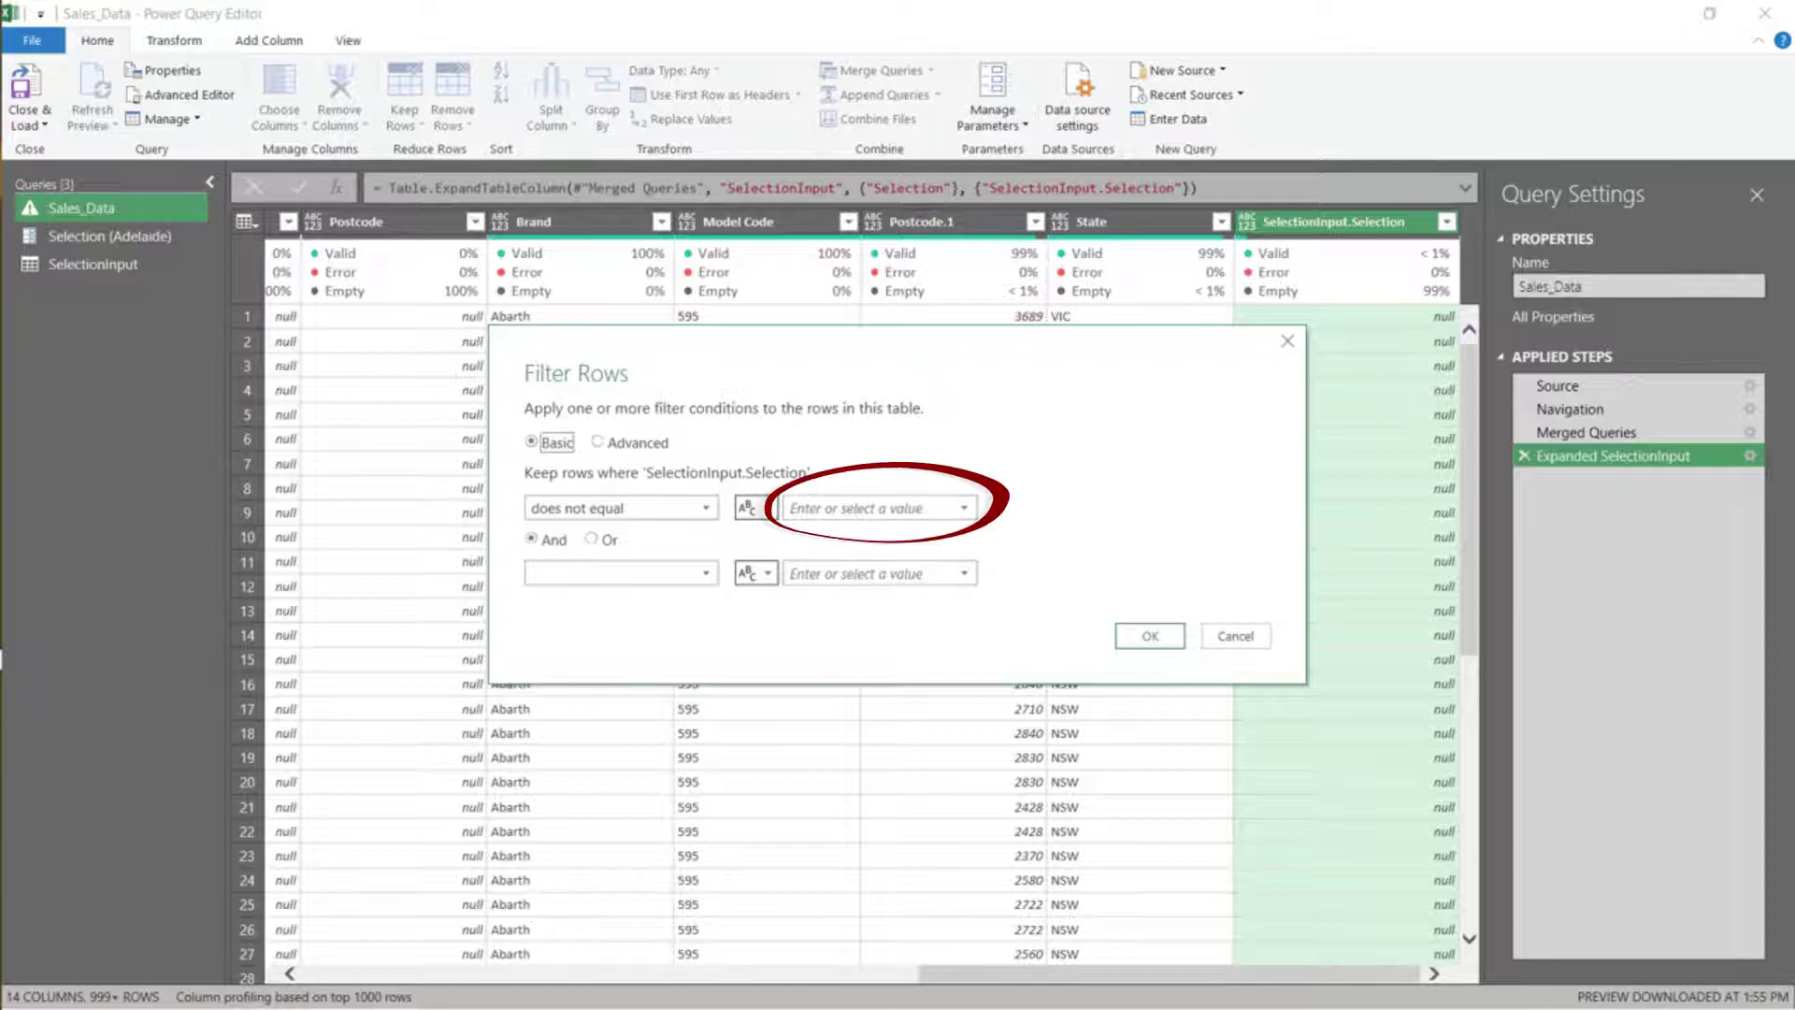
pyautogui.click(869, 508)
pyautogui.write('null')
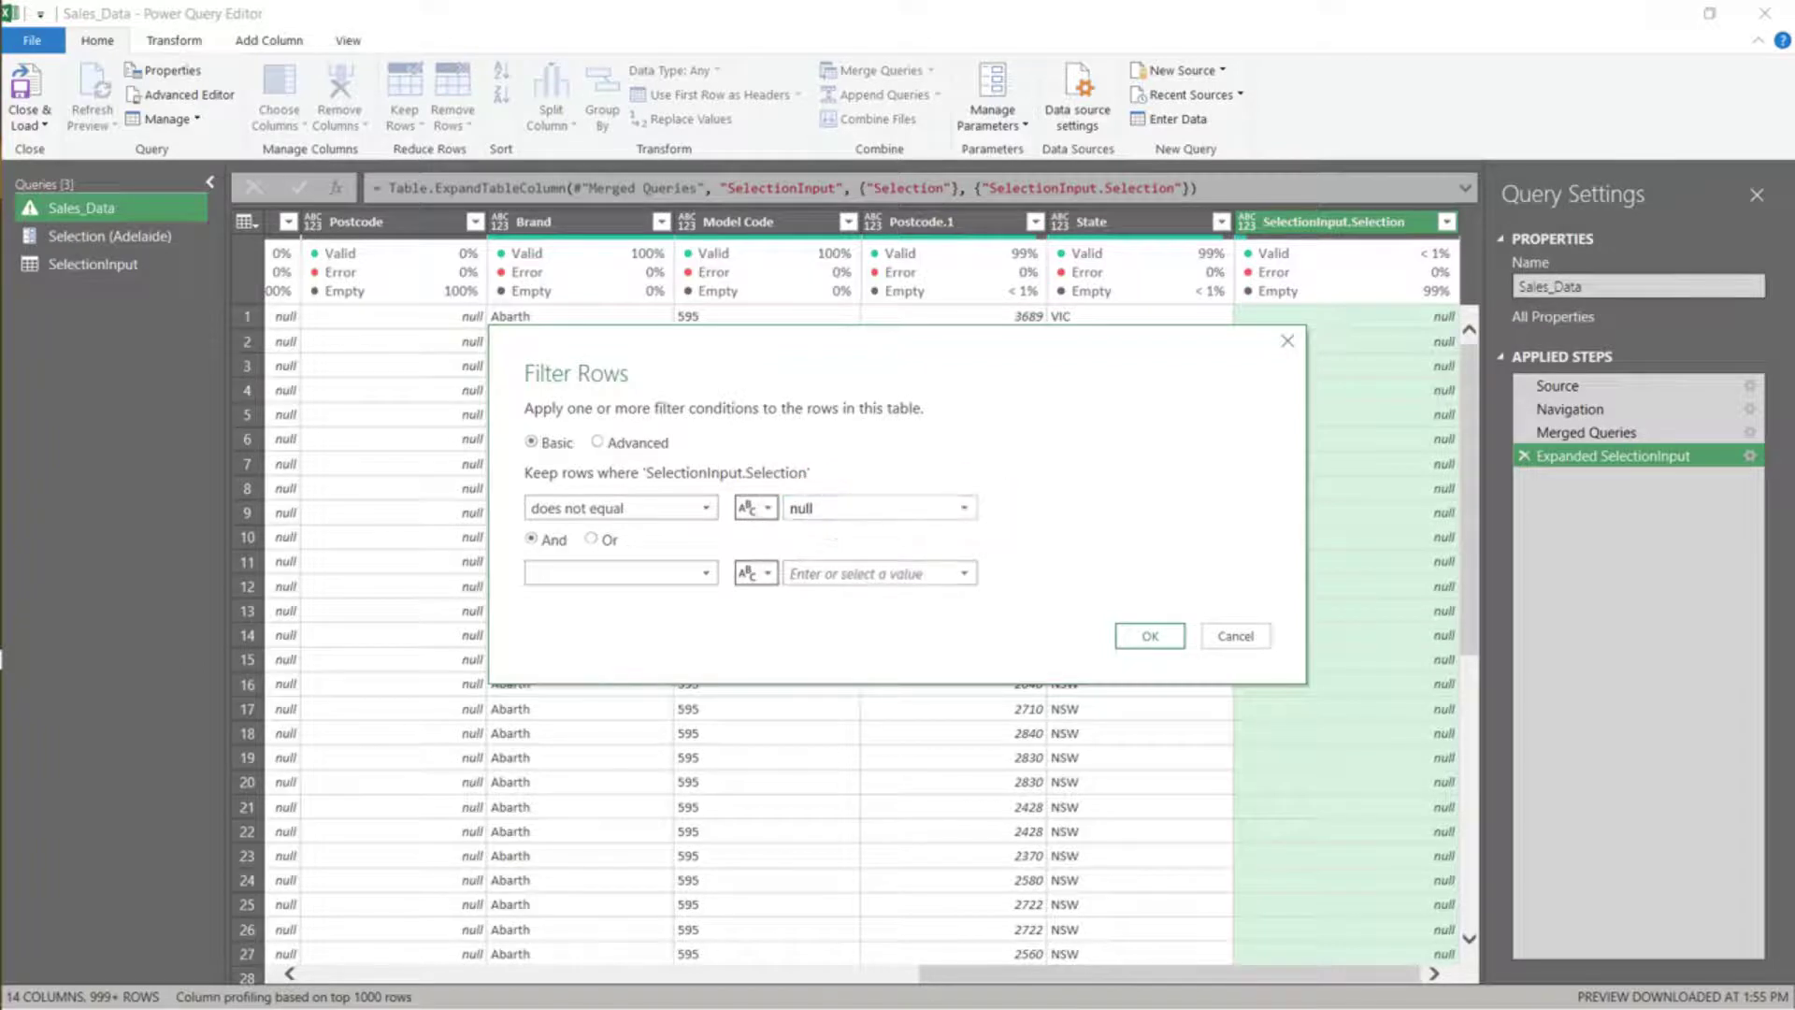
pyautogui.press('Return')
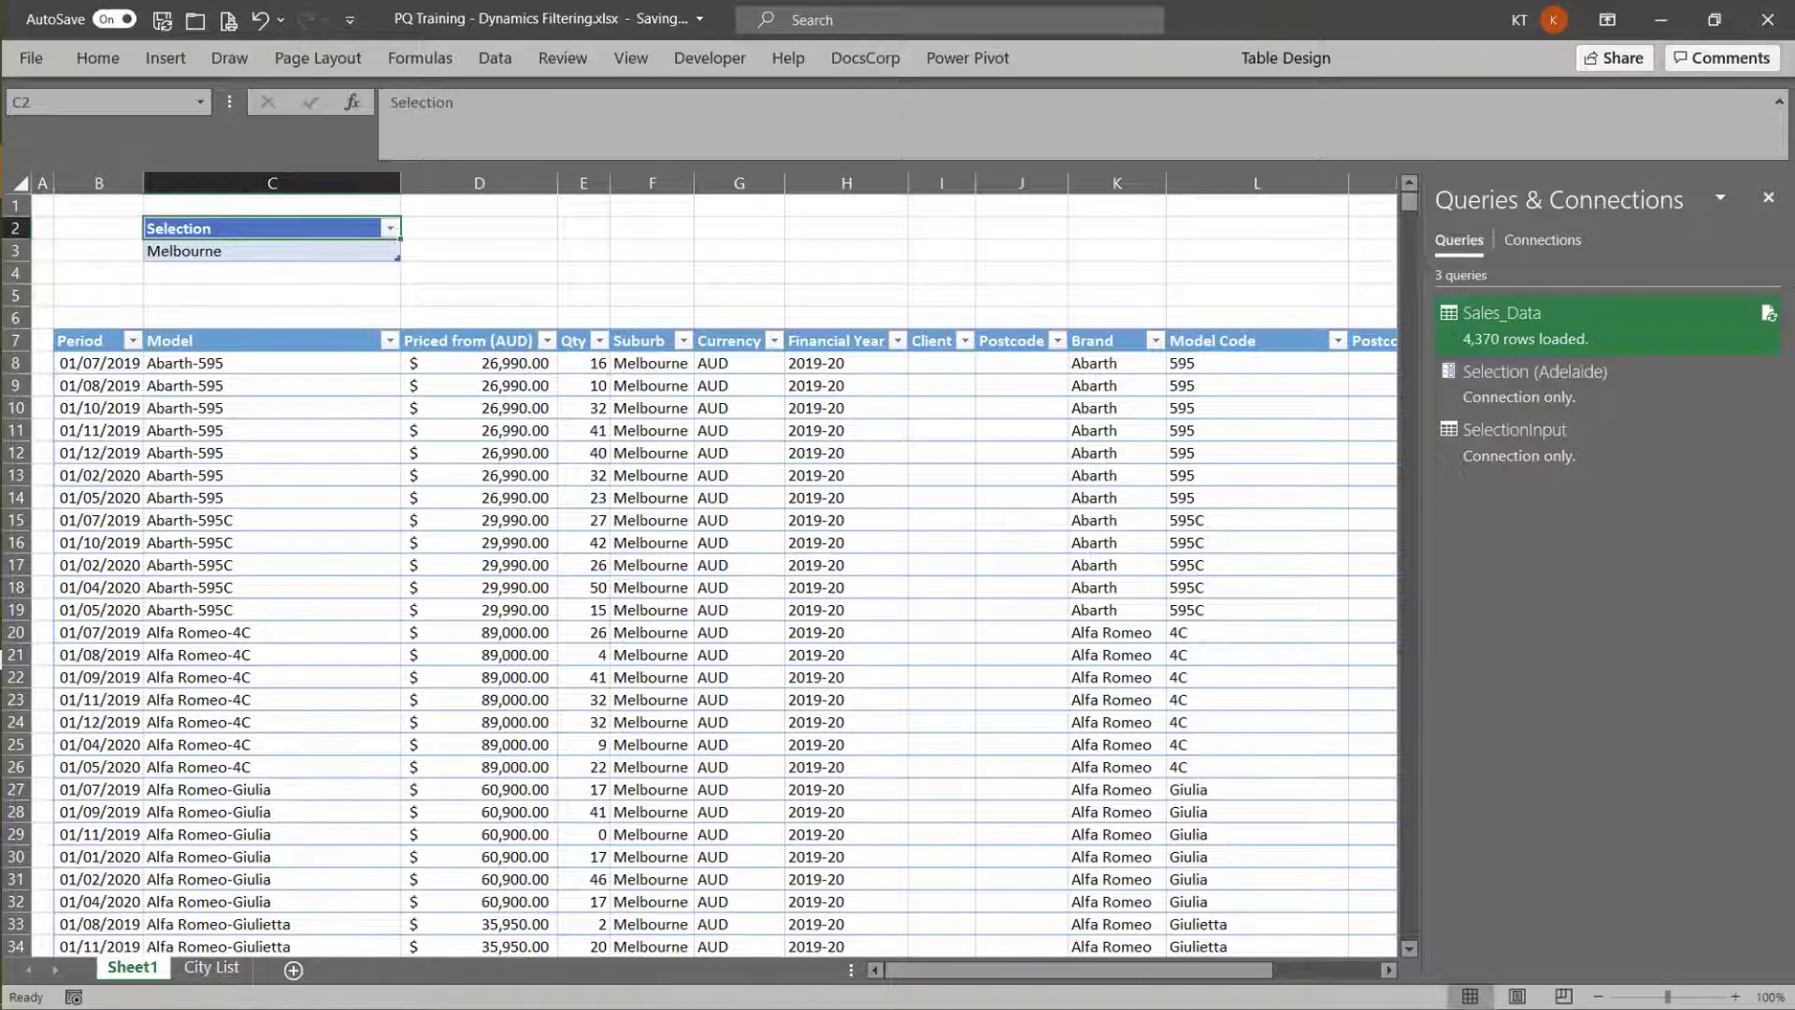
# Choose Port Fairy as the suburb in cell C3 of the Selection table and refresh the sales table
pyautogui.click(271, 251)
pyautogui.click(409, 251)
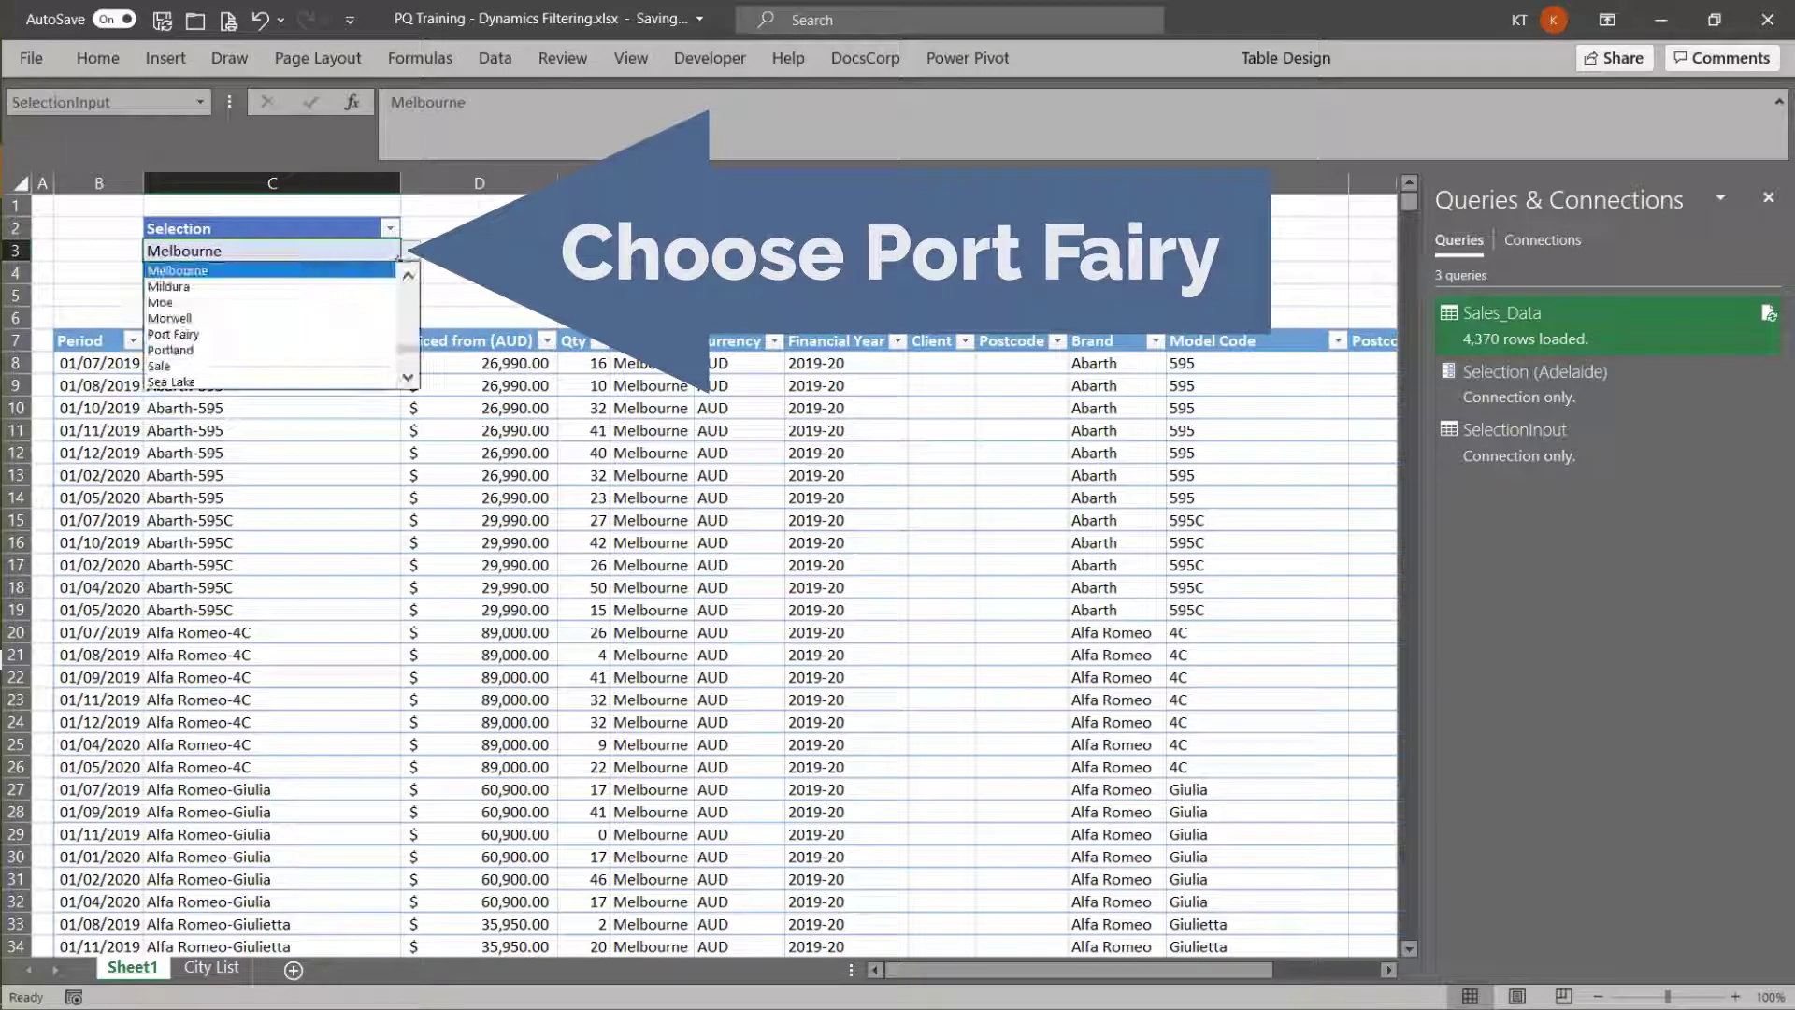
pyautogui.click(173, 334)
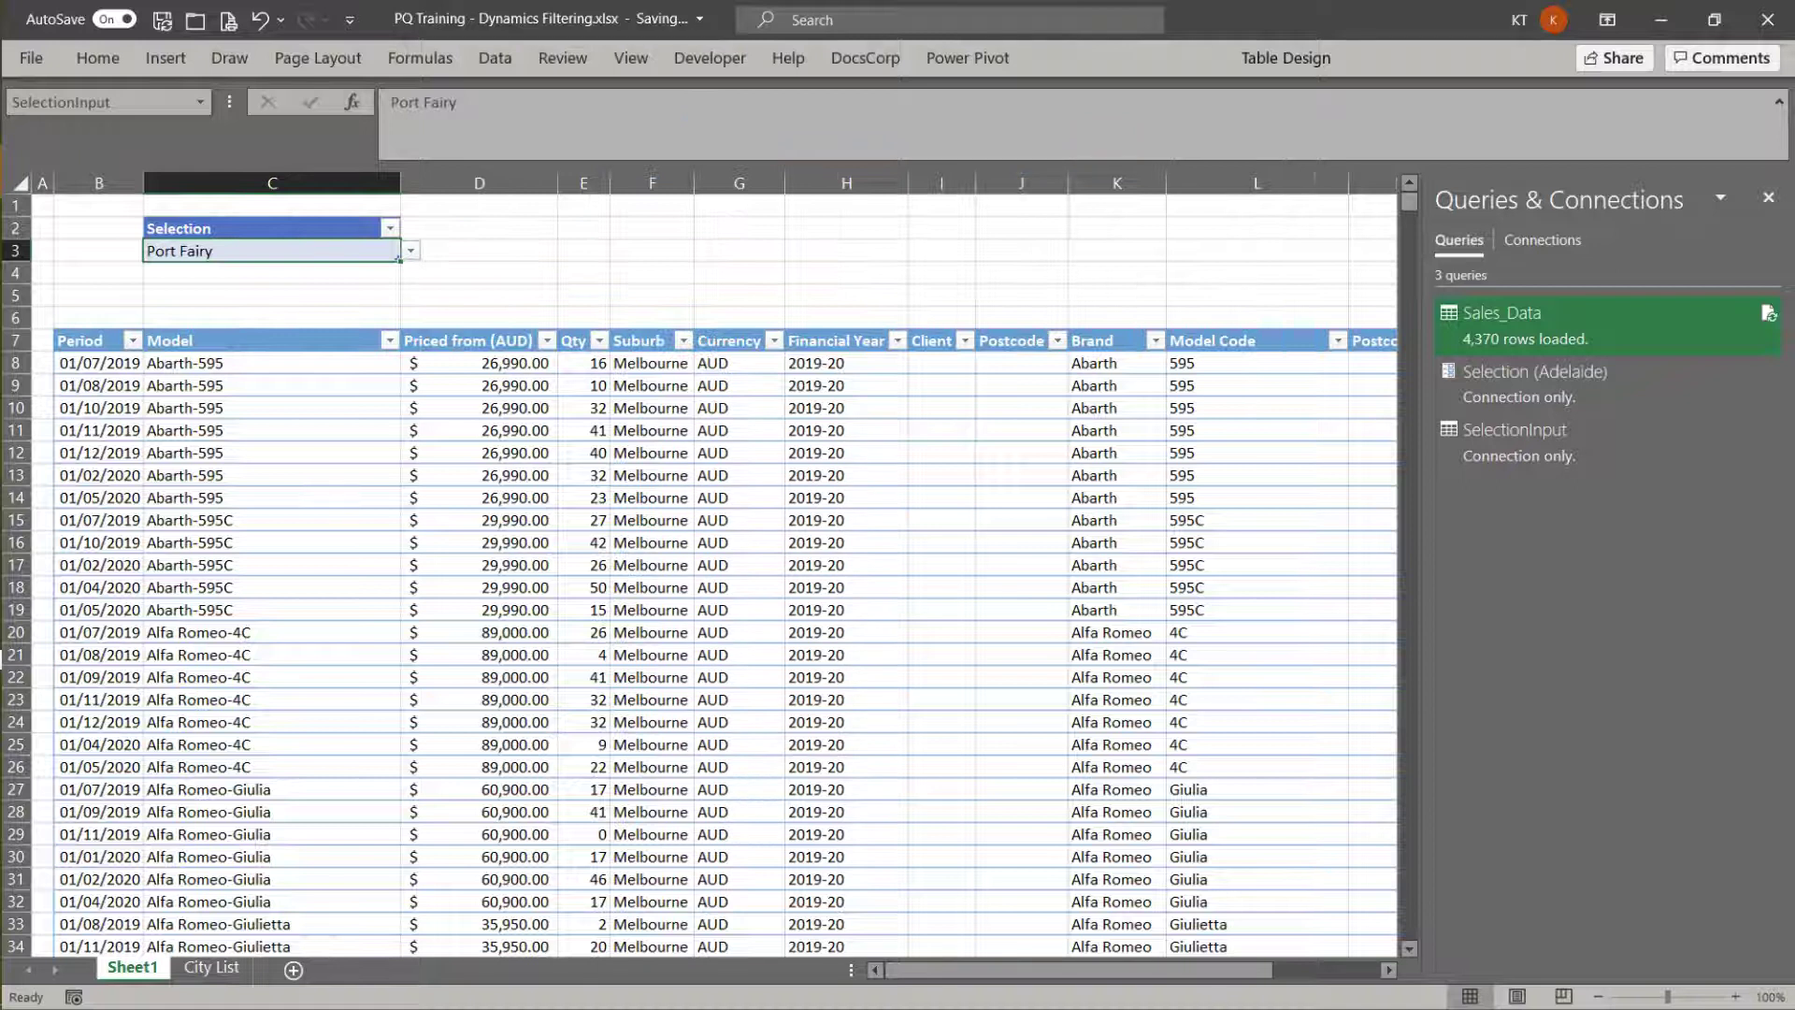
pyautogui.rightClick(272, 431)
pyautogui.click(318, 502)
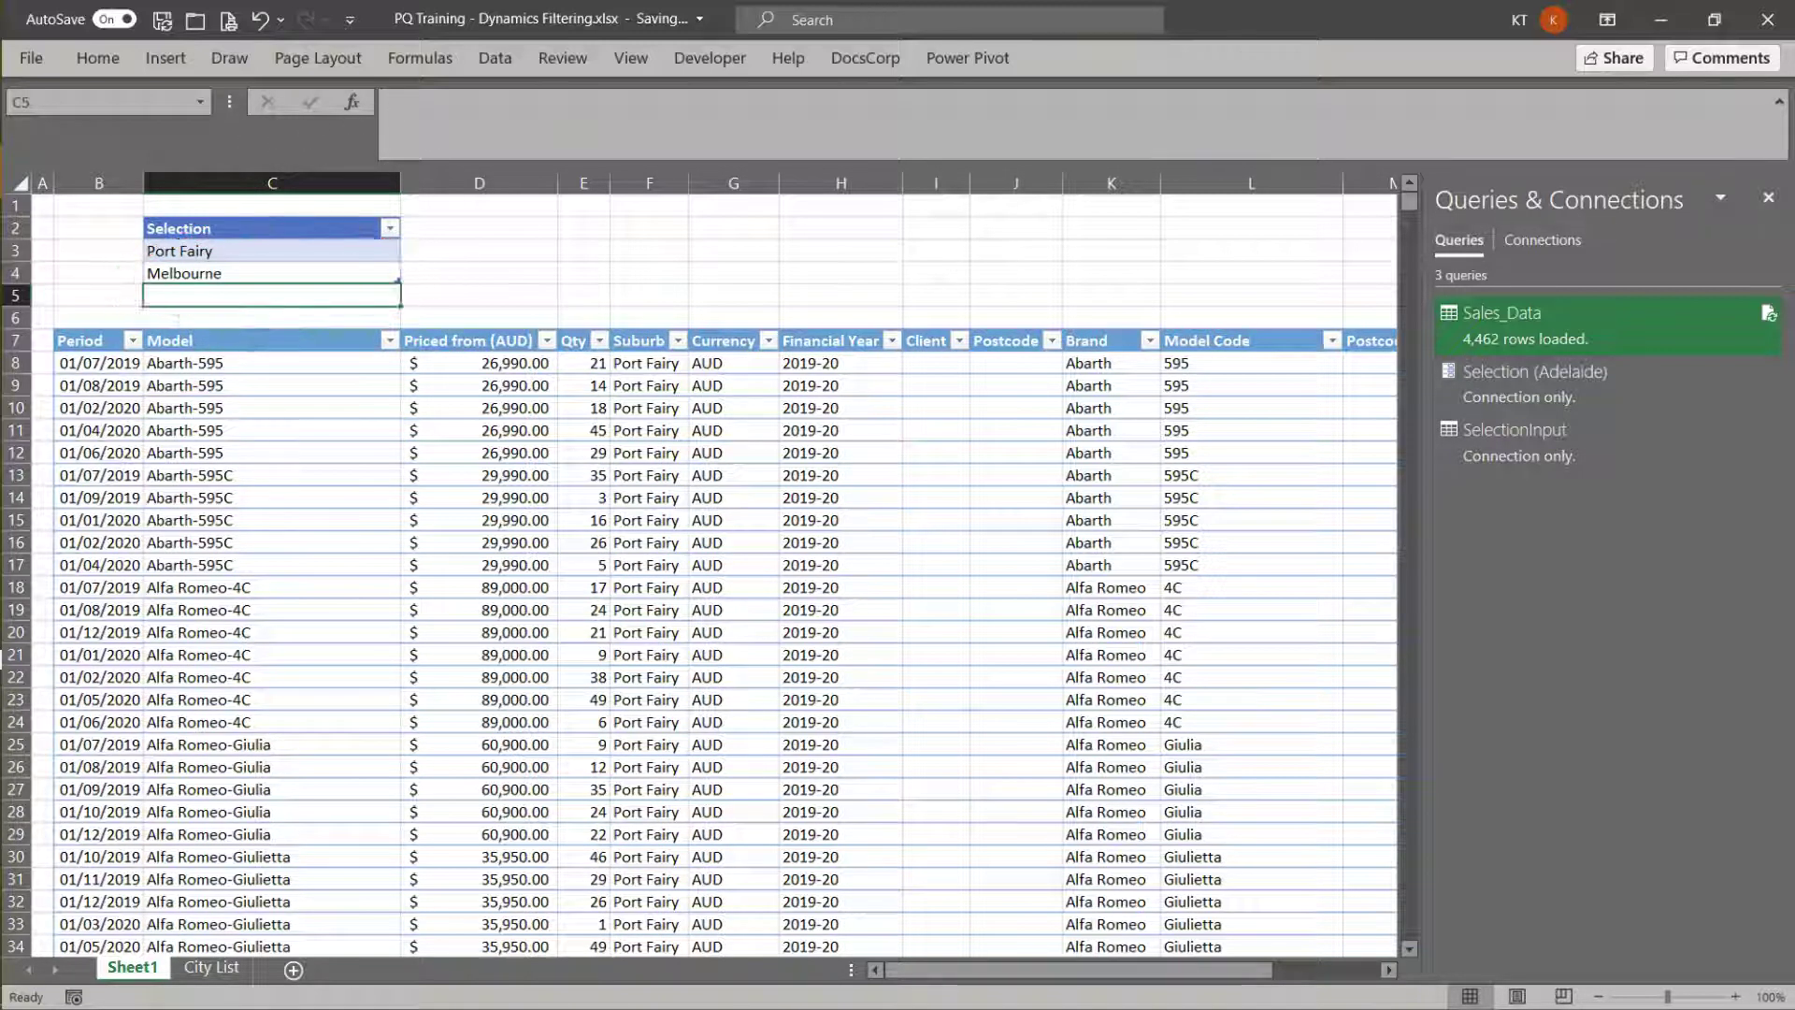
# Refresh the sales table to apply both the Port Fairy and Melbourne selections
pyautogui.rightClick(322, 430)
pyautogui.click(369, 384)
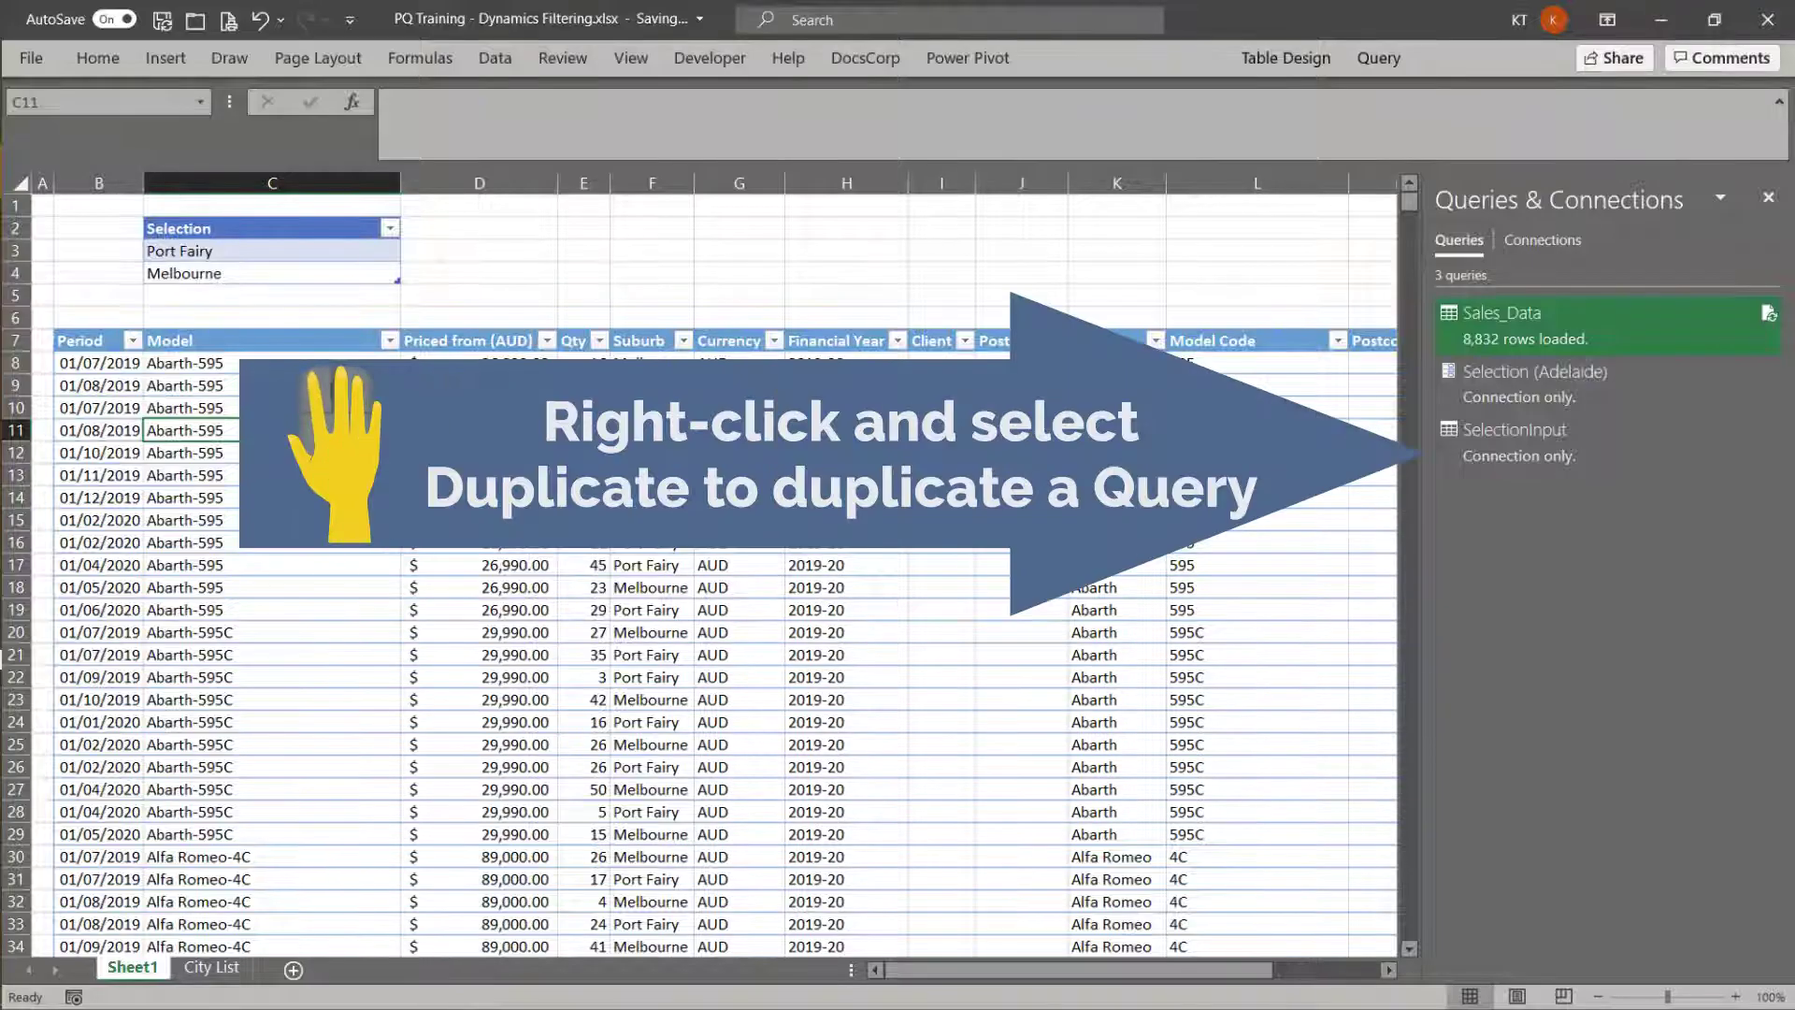
# Duplicate the SelectionInput query and display the transformation commands for the copy
pyautogui.rightClick(1459, 458)
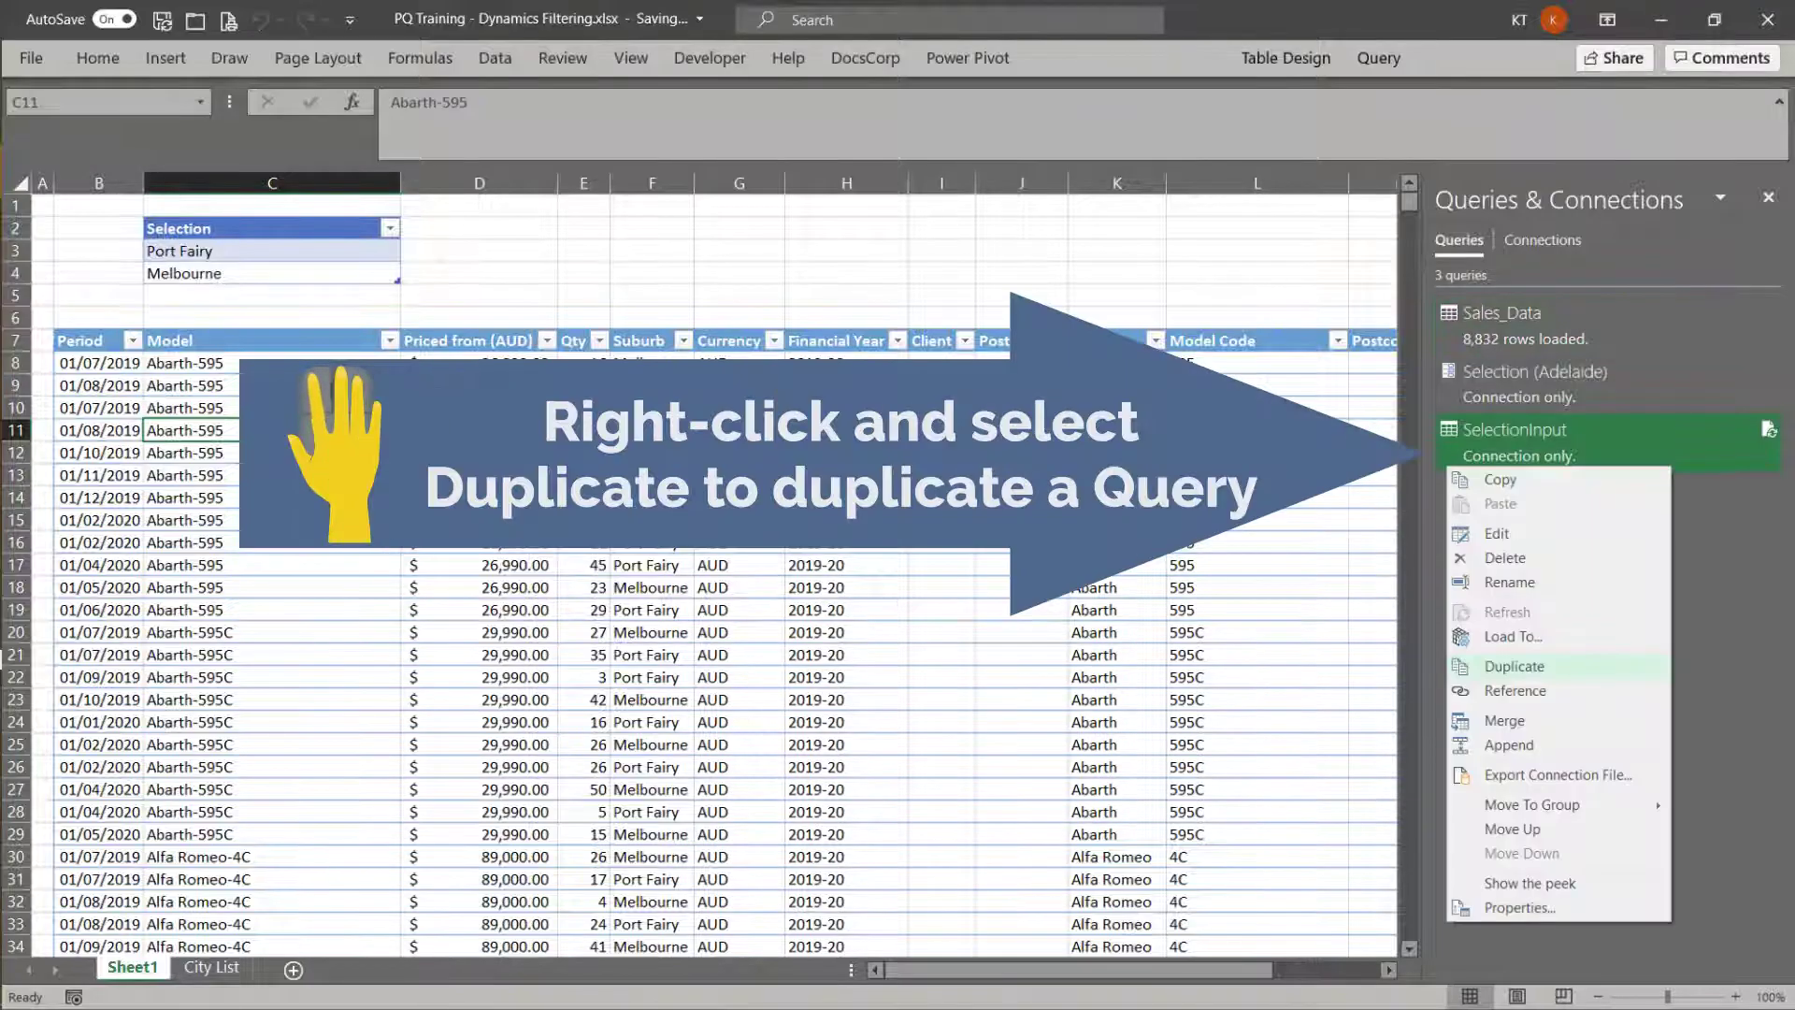
pyautogui.click(1514, 665)
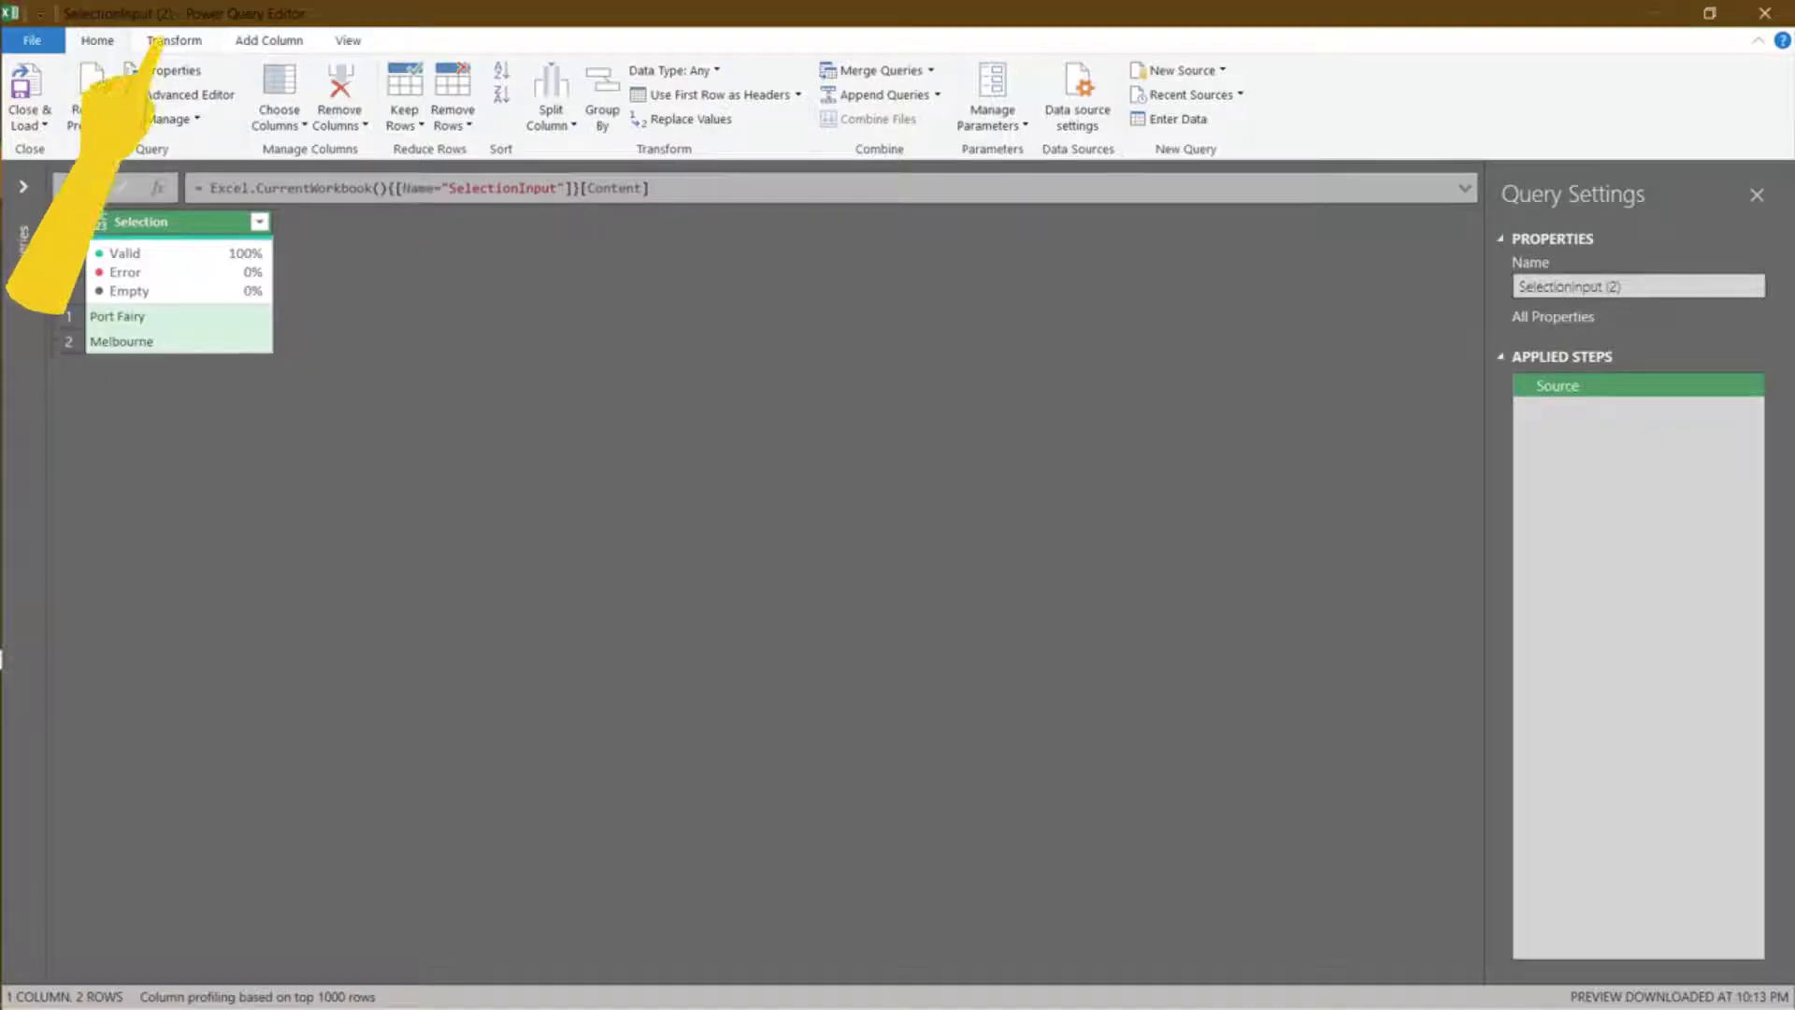
pyautogui.click(169, 40)
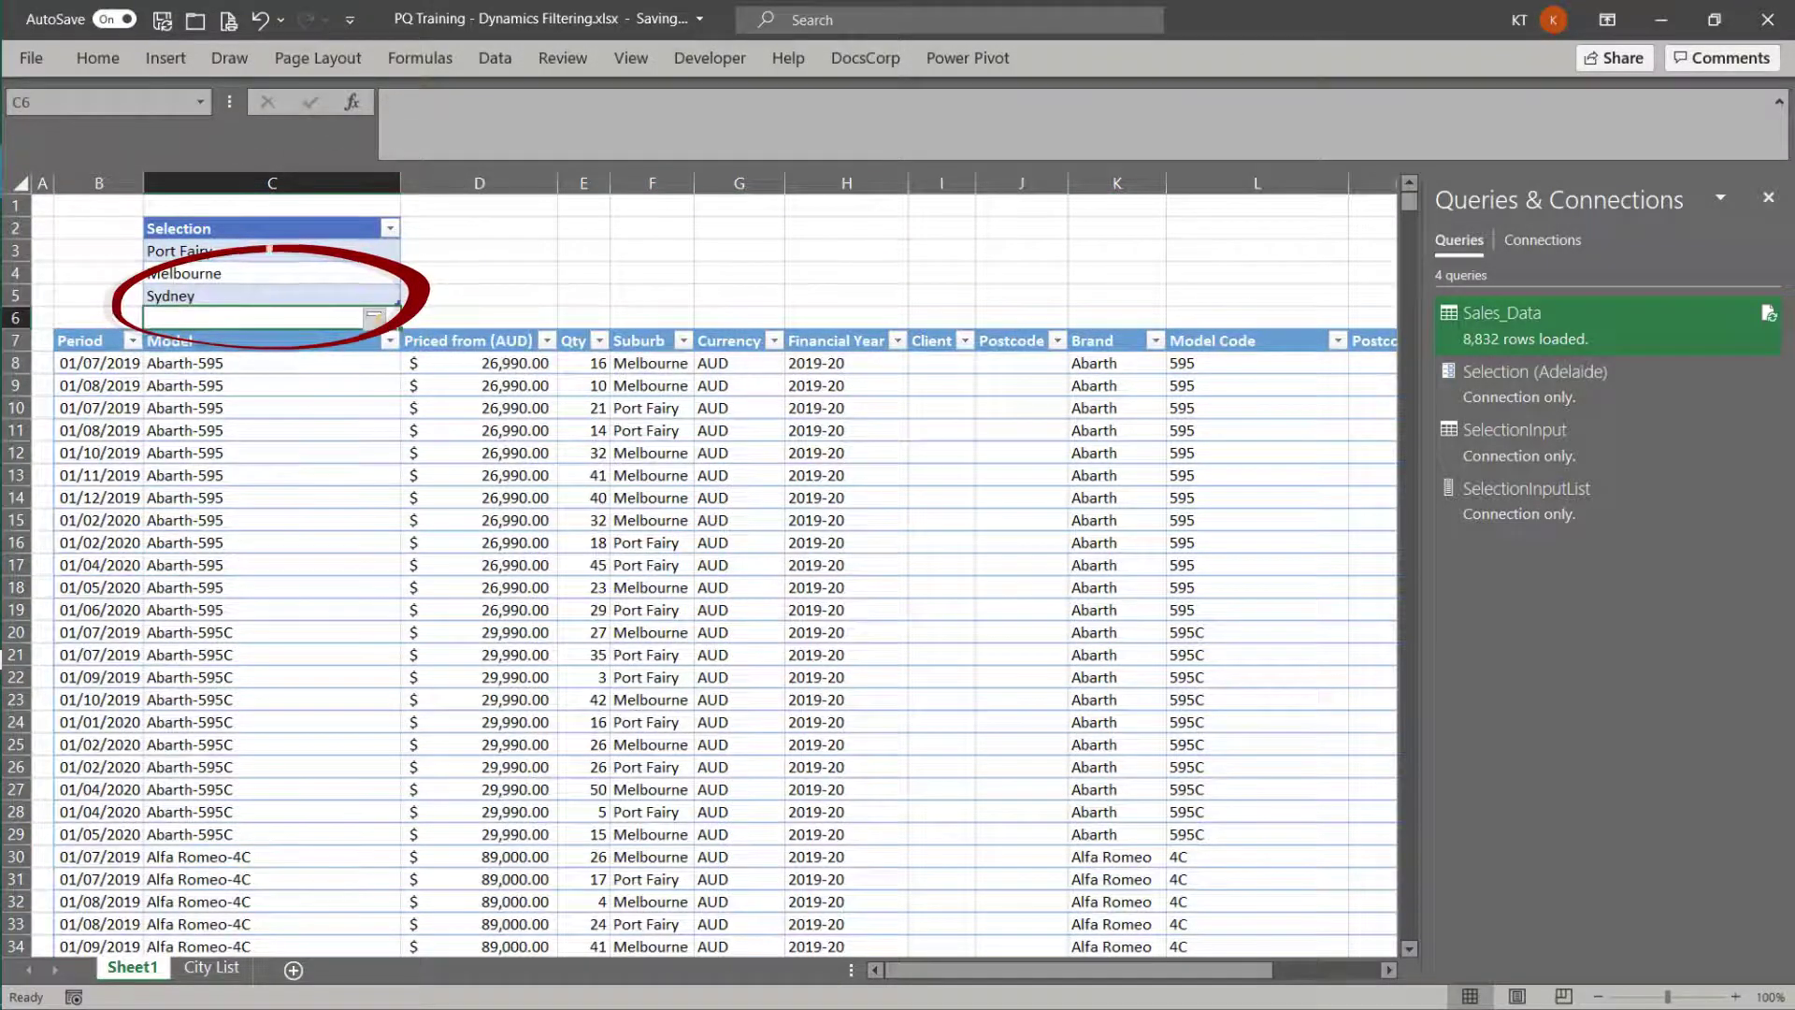
# Refresh the sales table with Sydney added to the Selection table
pyautogui.rightClick(522, 407)
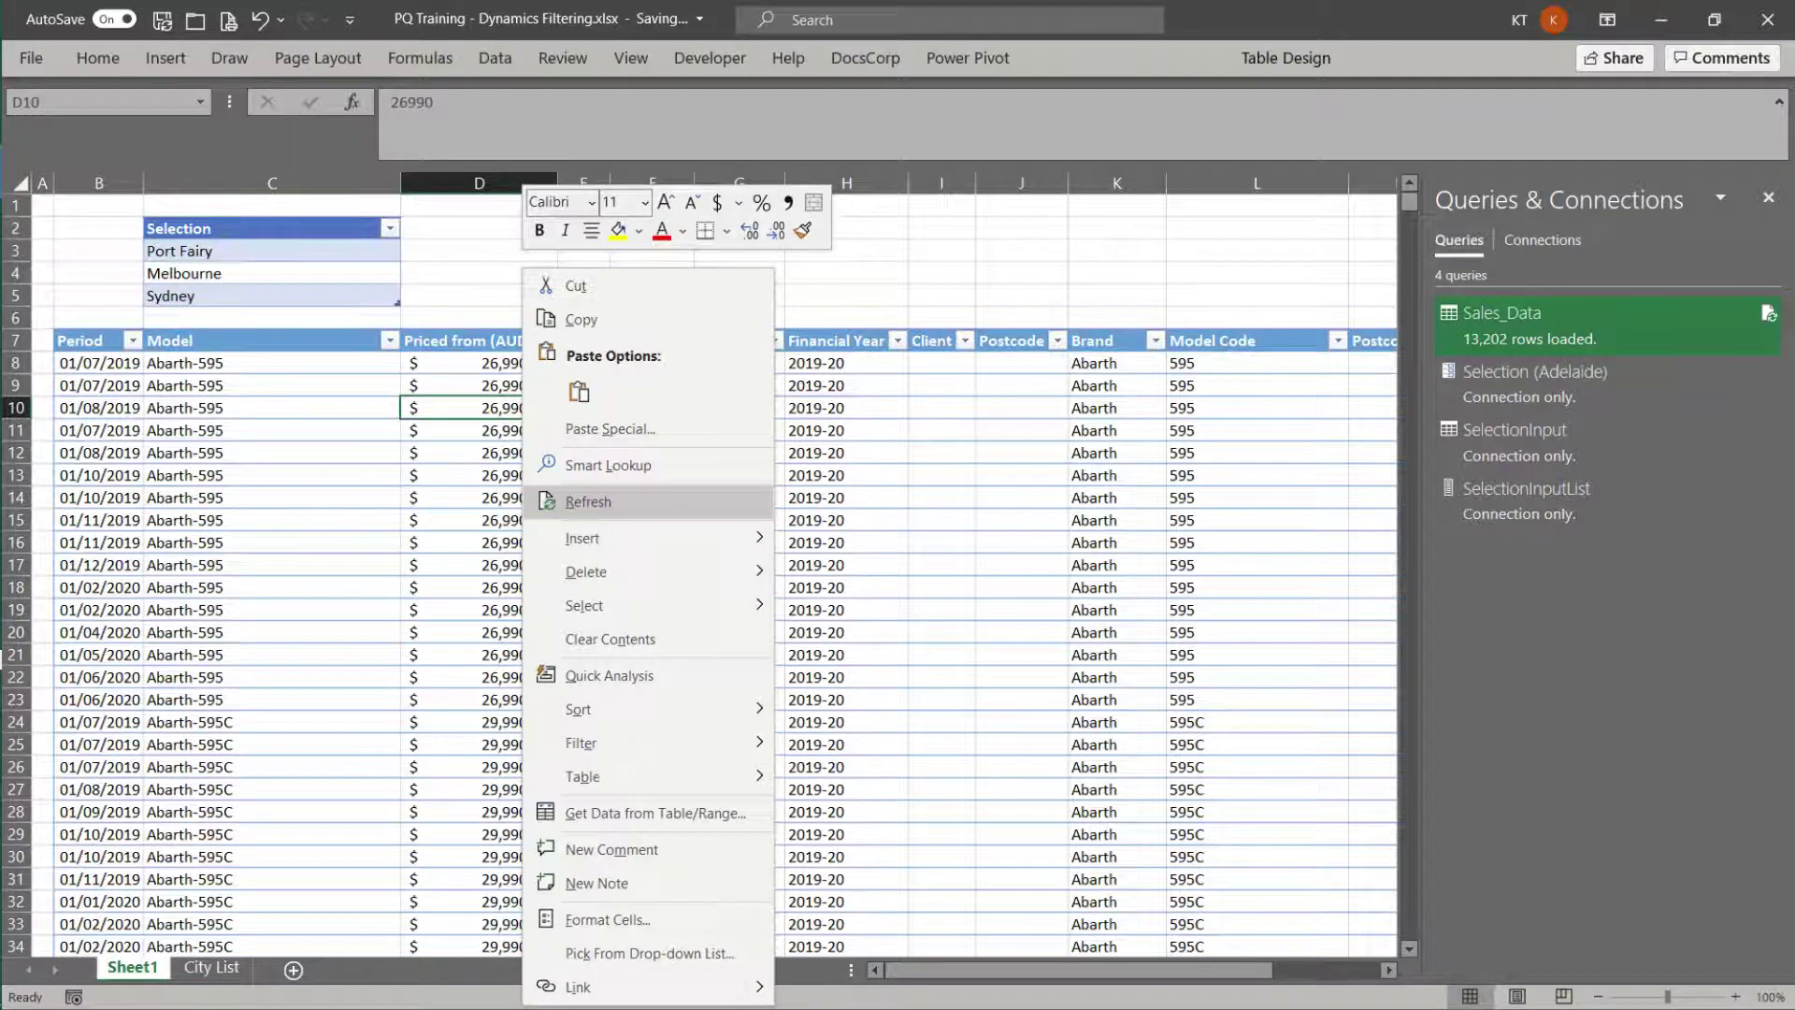
pyautogui.click(588, 501)
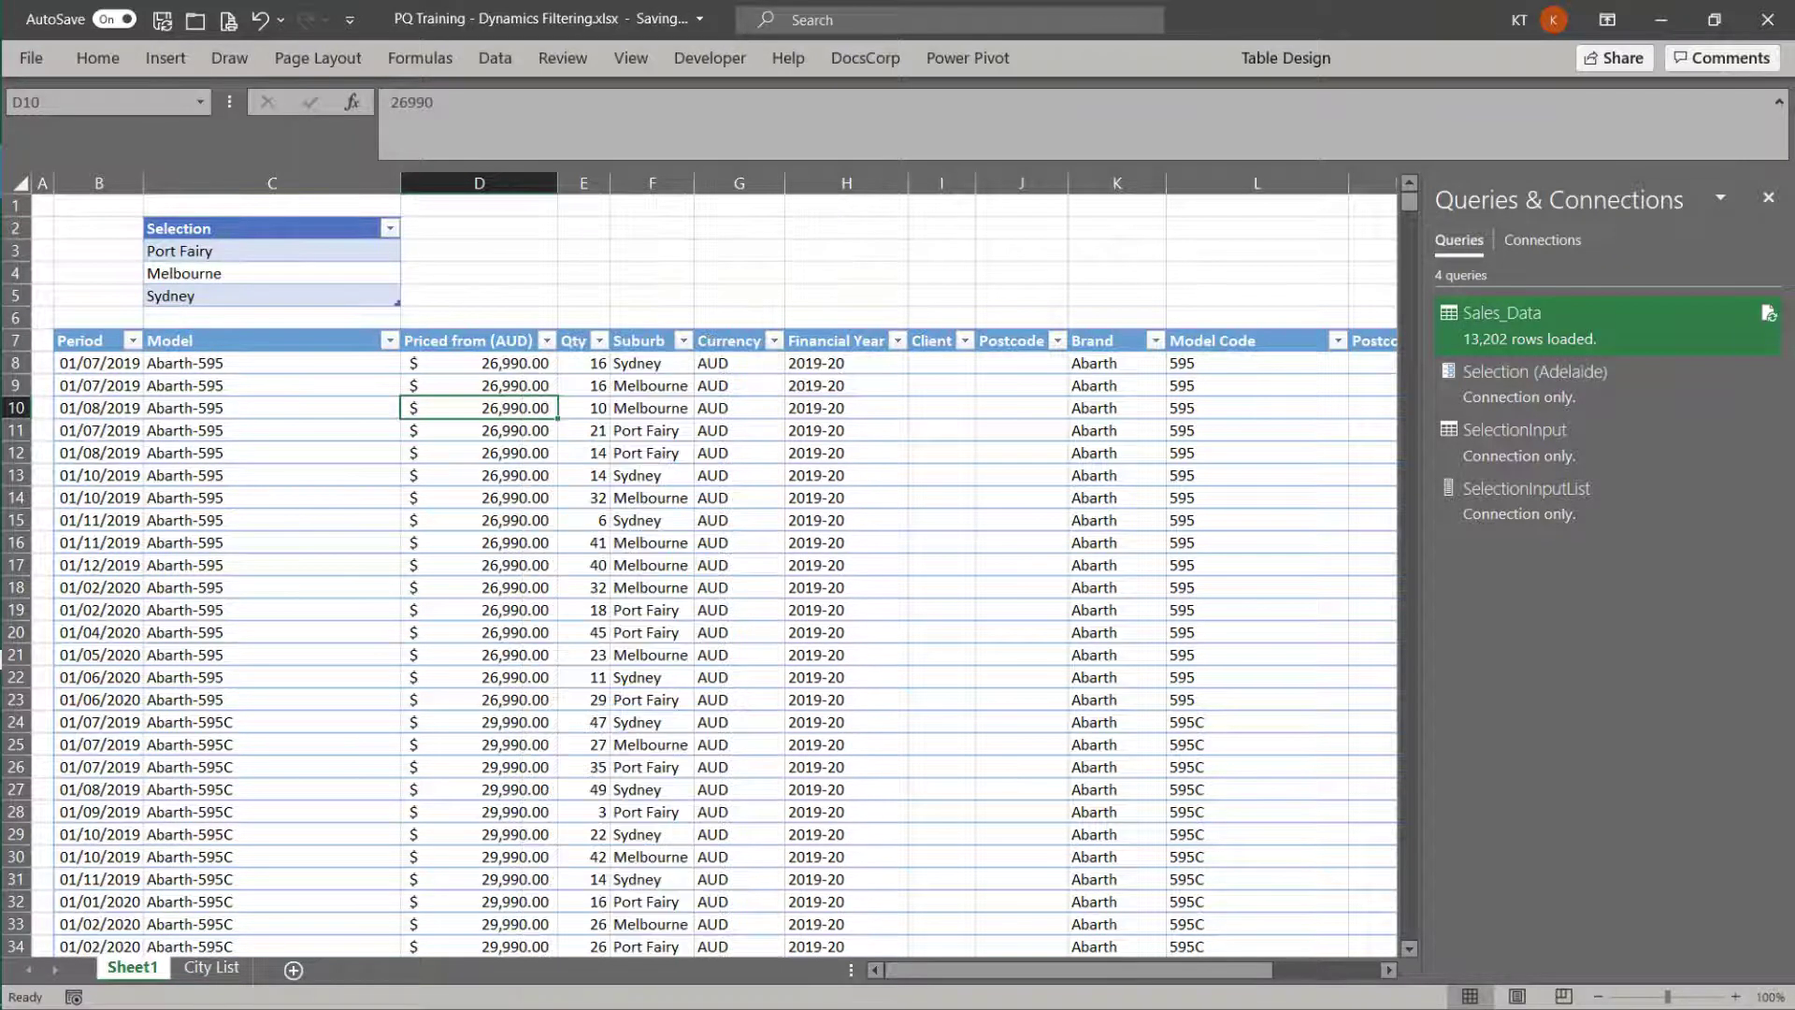